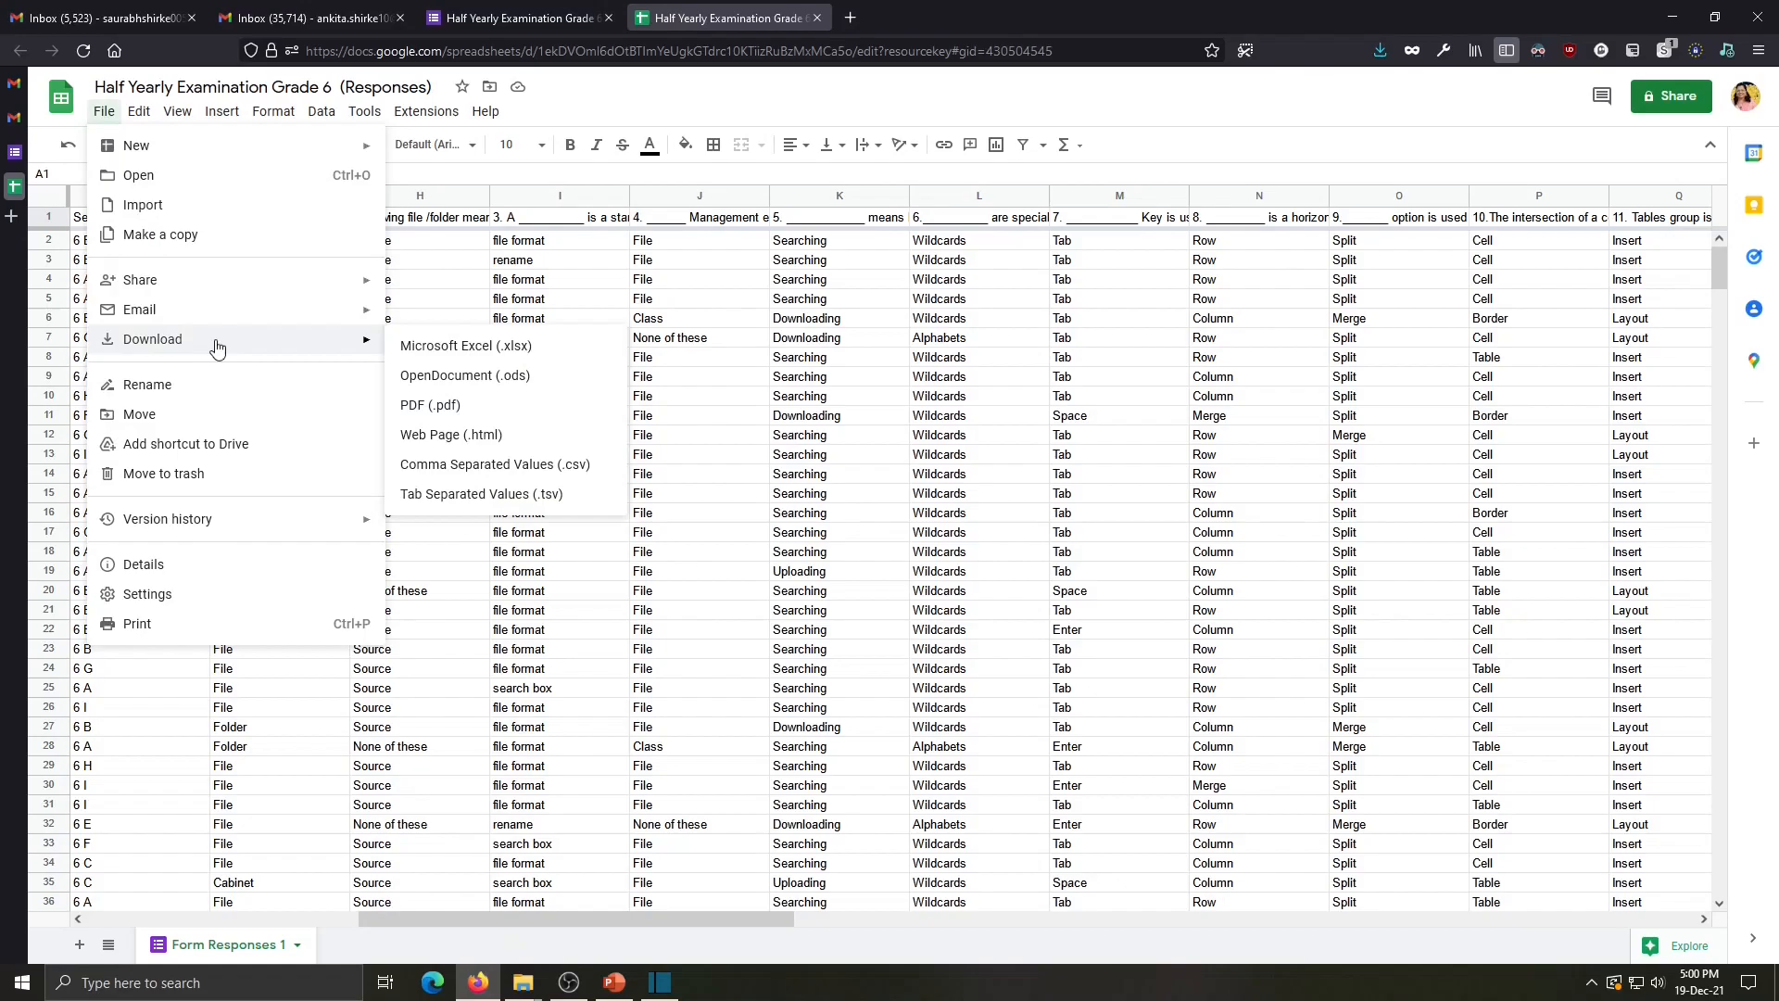
- Download the responses spreadsheet as a Microsoft Excel (.xlsx) file and open the newest copy from the Downloads folder in Excel
{"action": "left_click", "coordinate": [453, 351]}
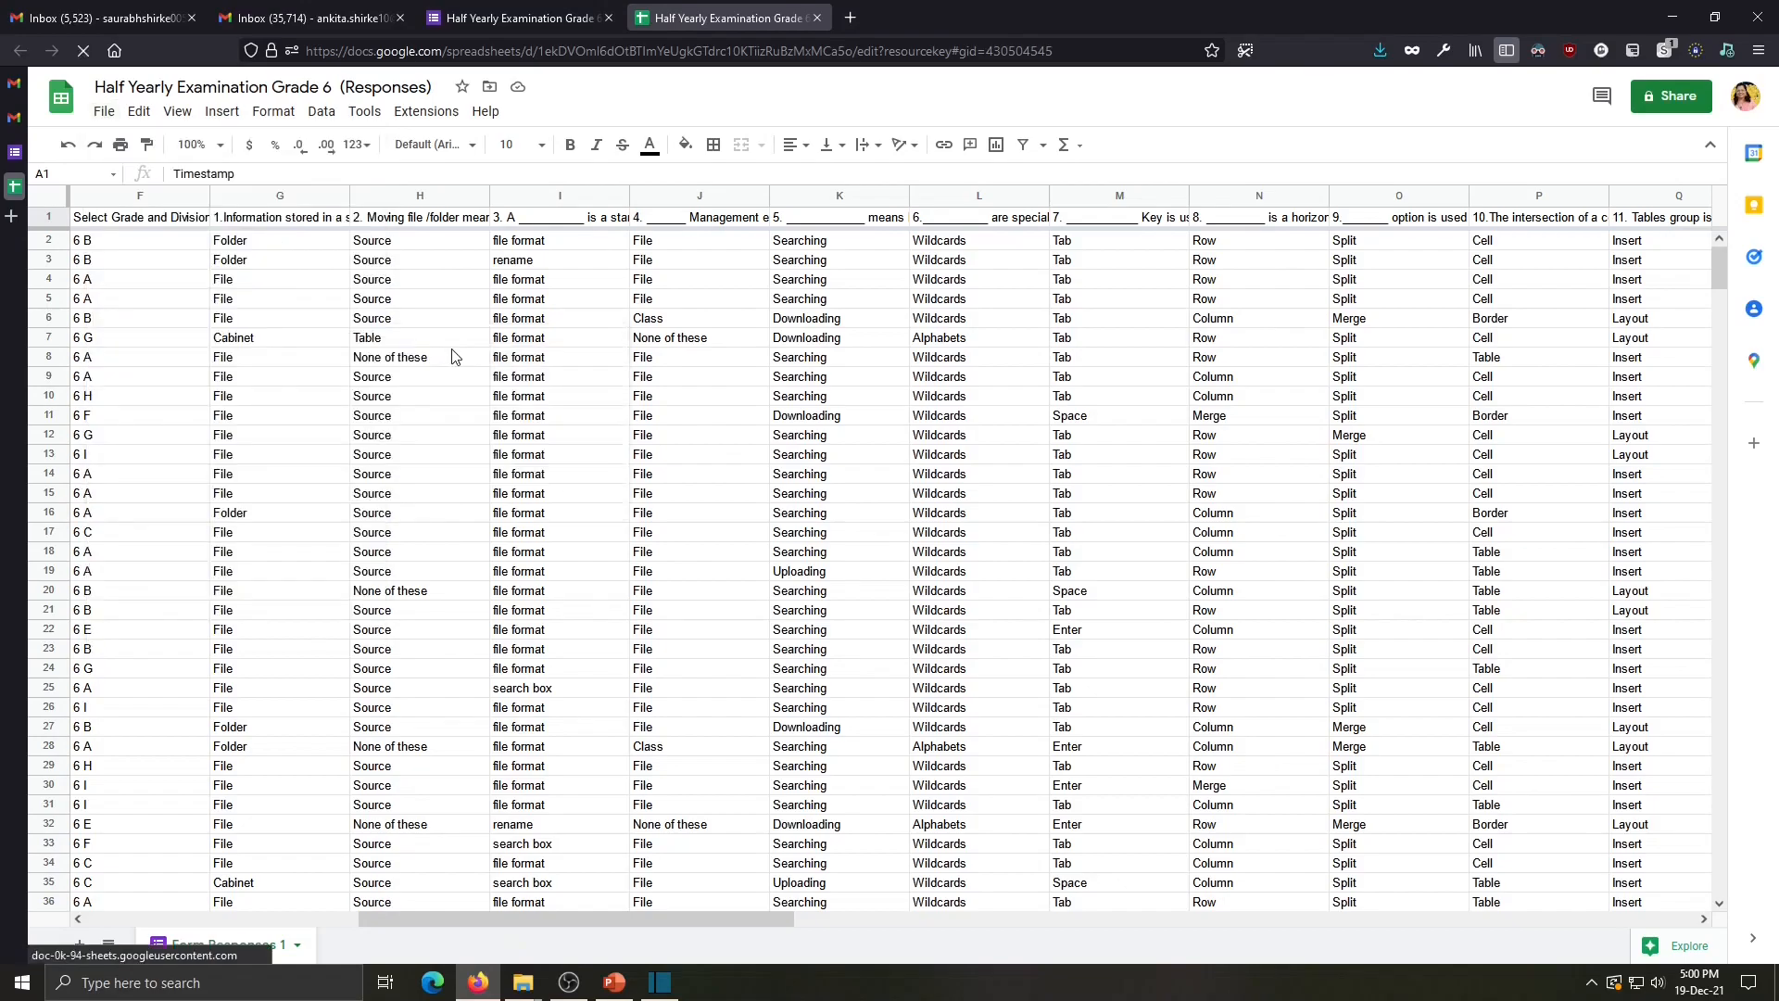
{"action": "left_click", "coordinate": [935, 590]}
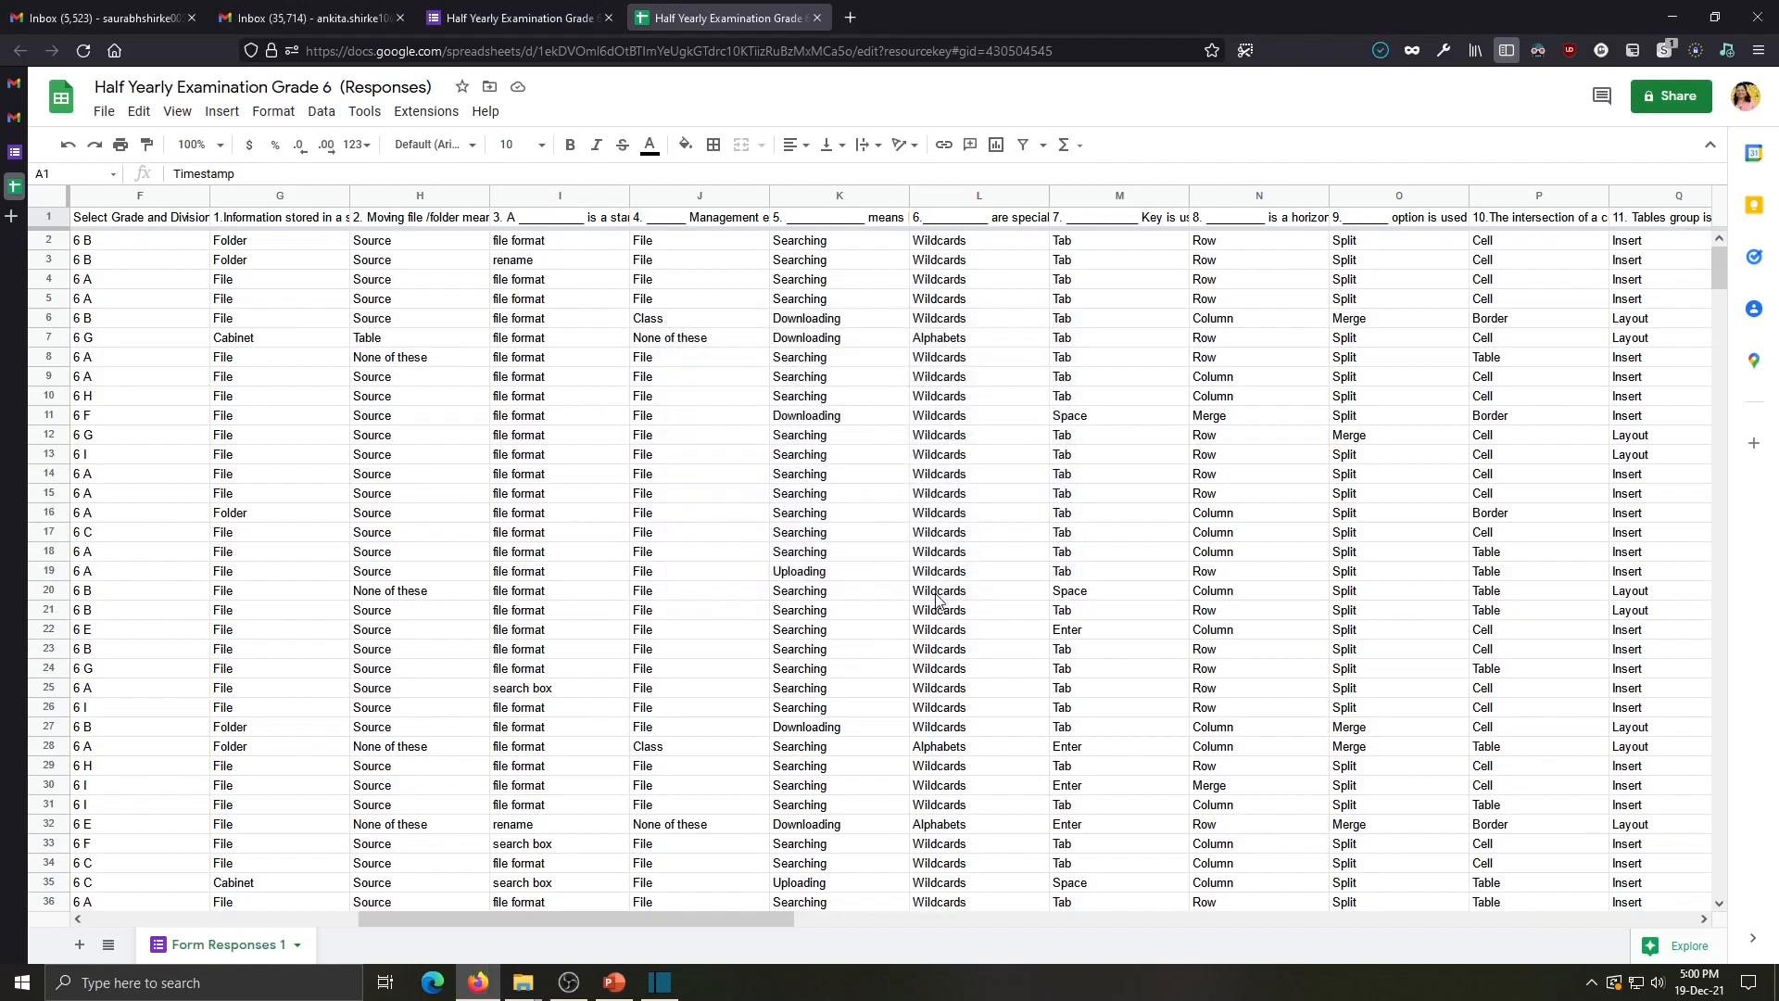
{"action": "mouse_move", "coordinate": [524, 982]}
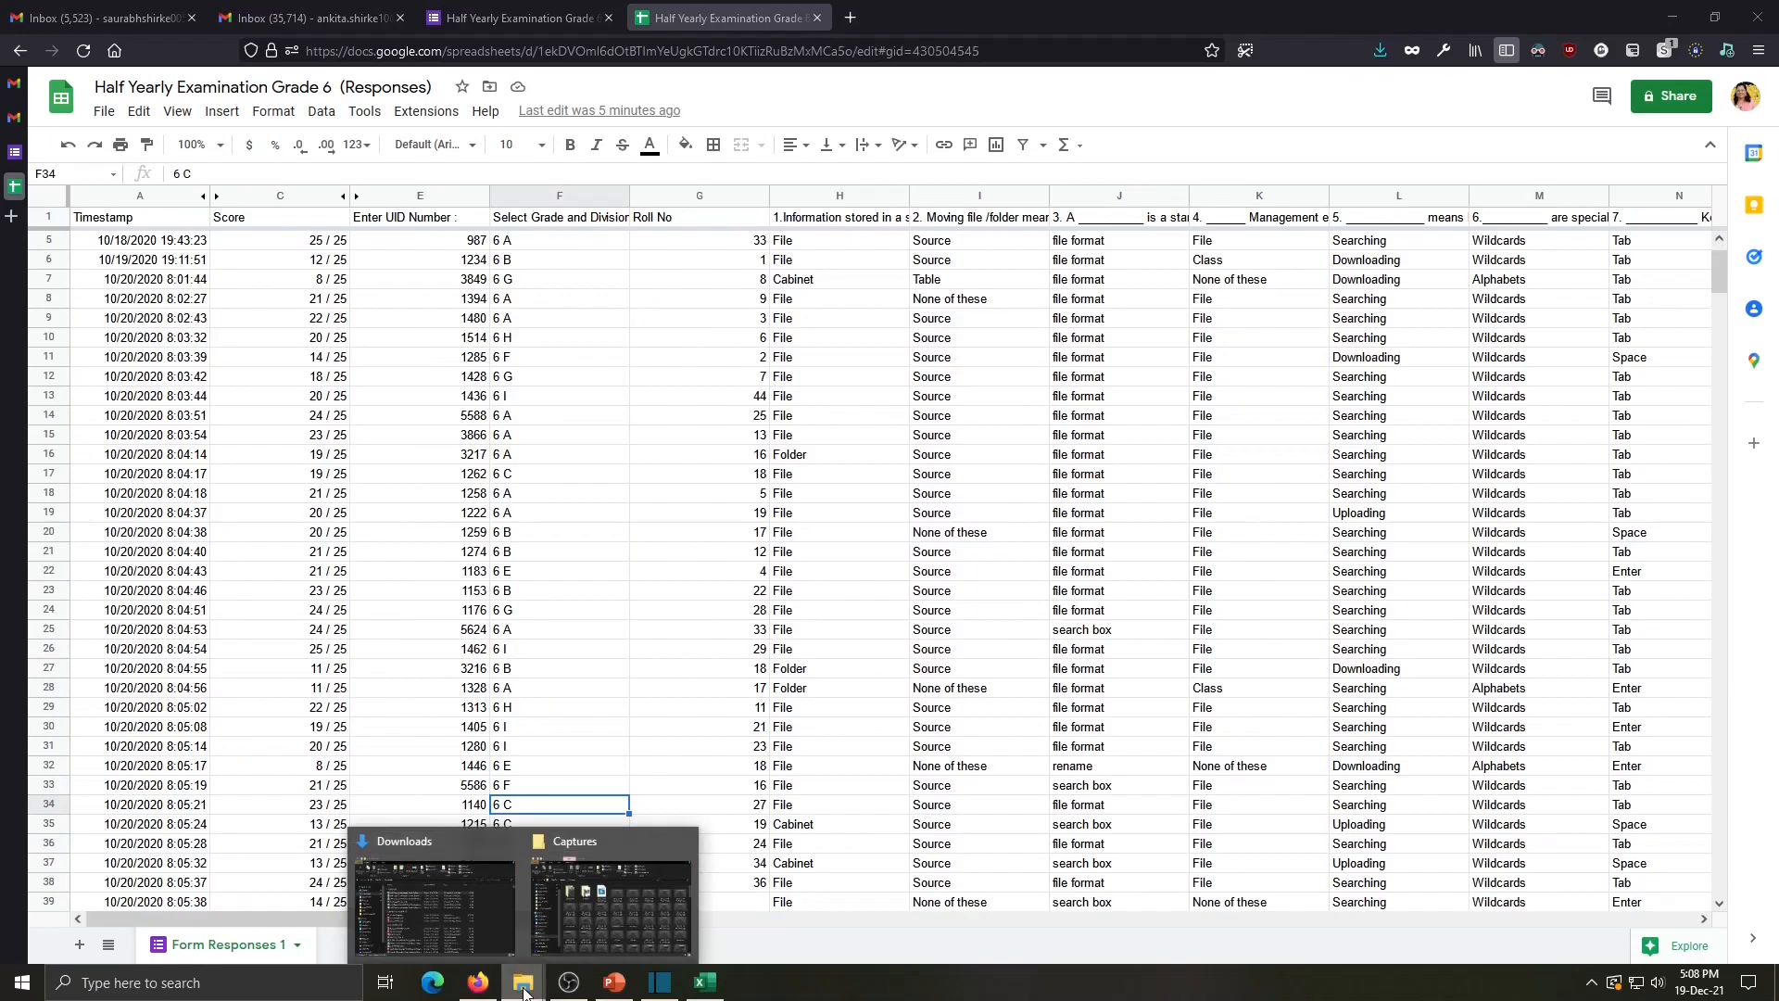
{"action": "left_click", "coordinate": [575, 903]}
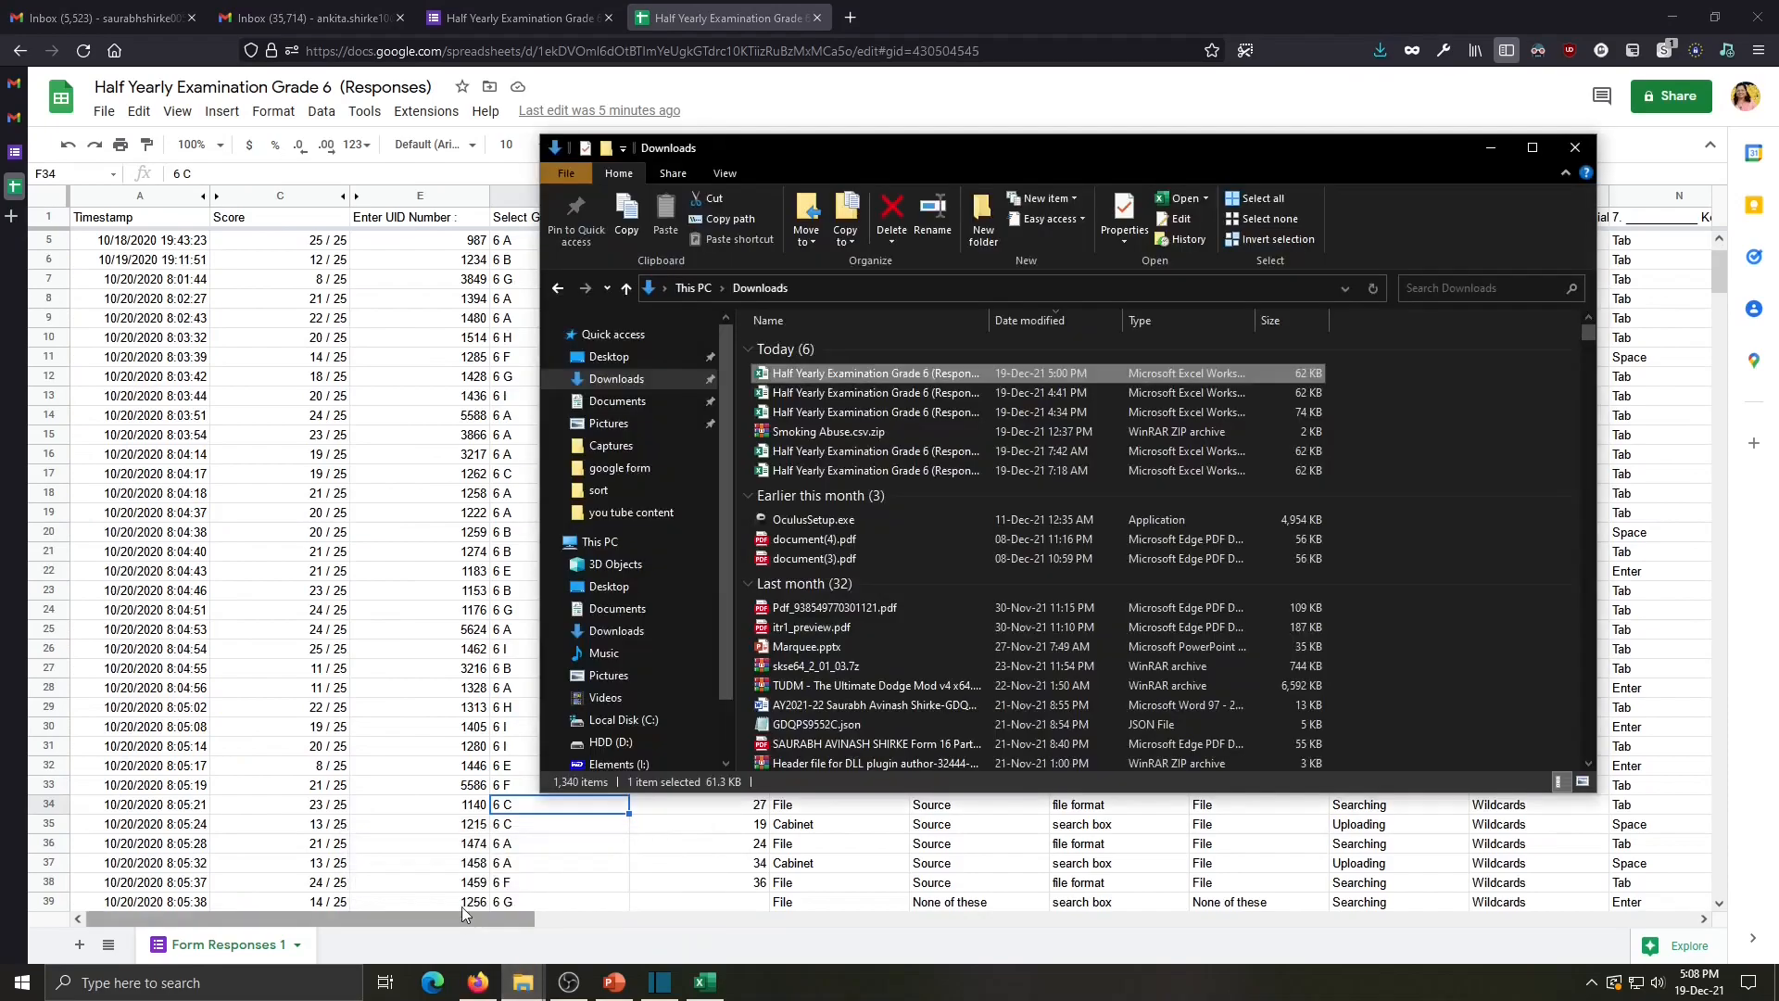
{"action": "double_click", "coordinate": [807, 374]}
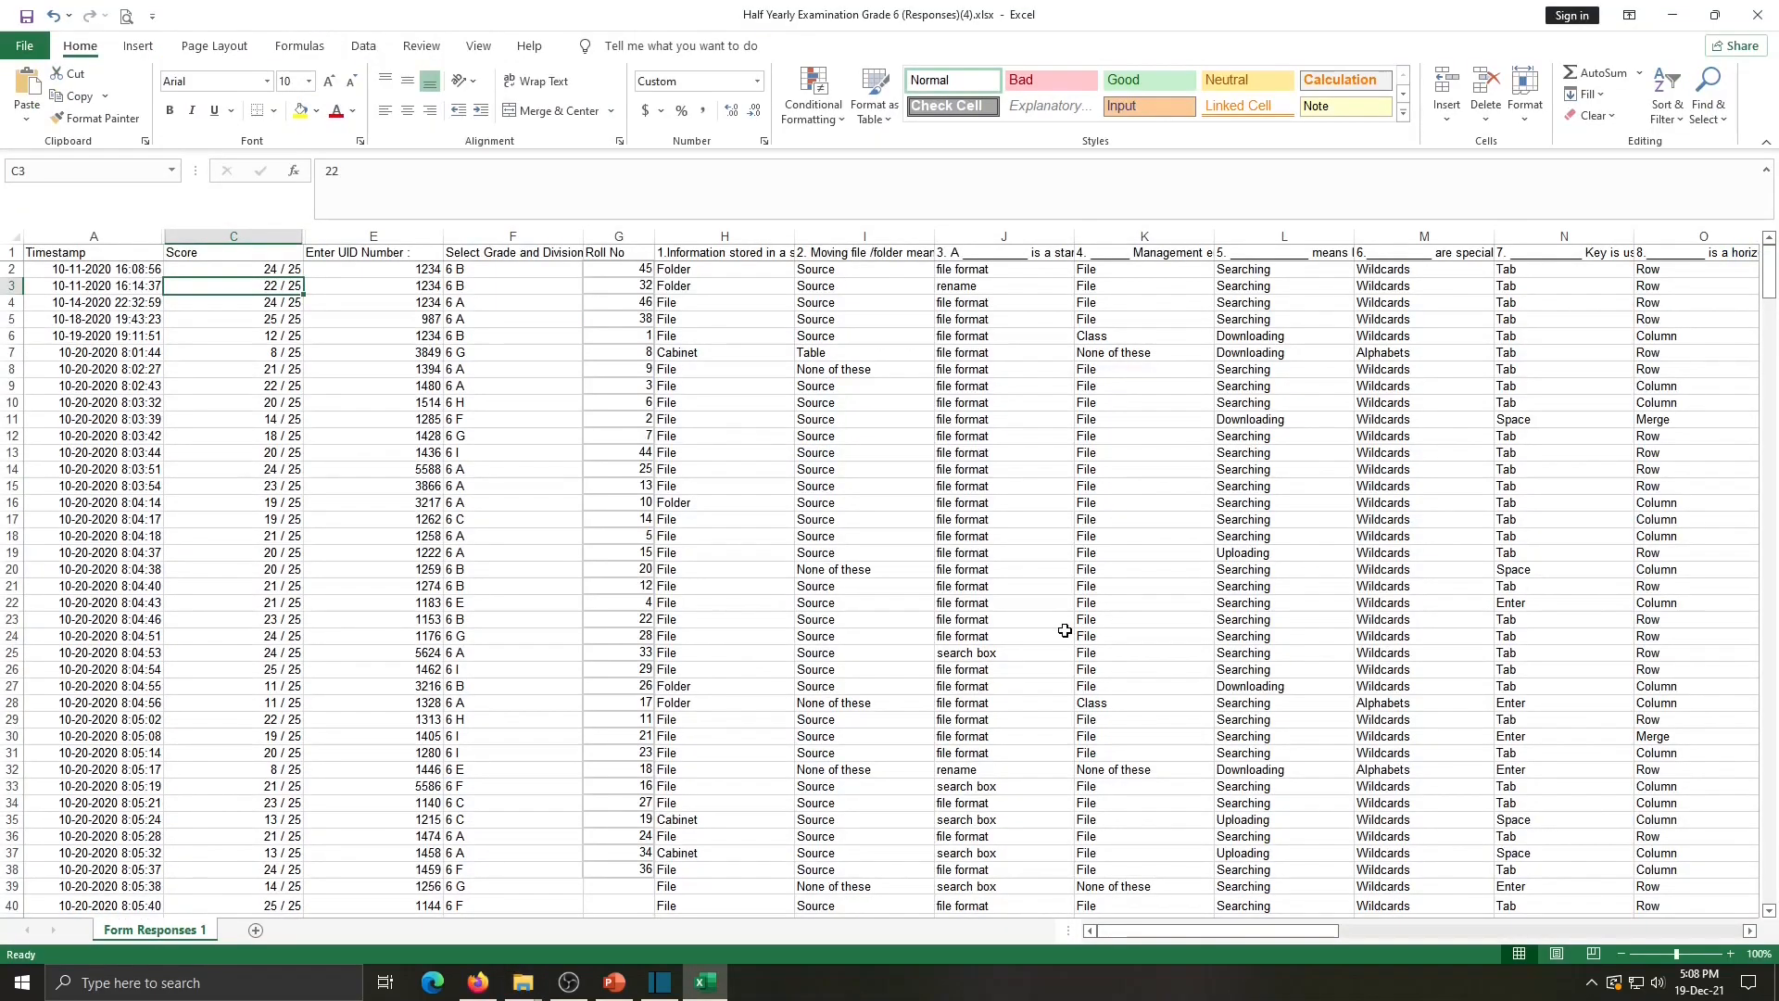
{"action": "left_click", "coordinate": [325, 469]}
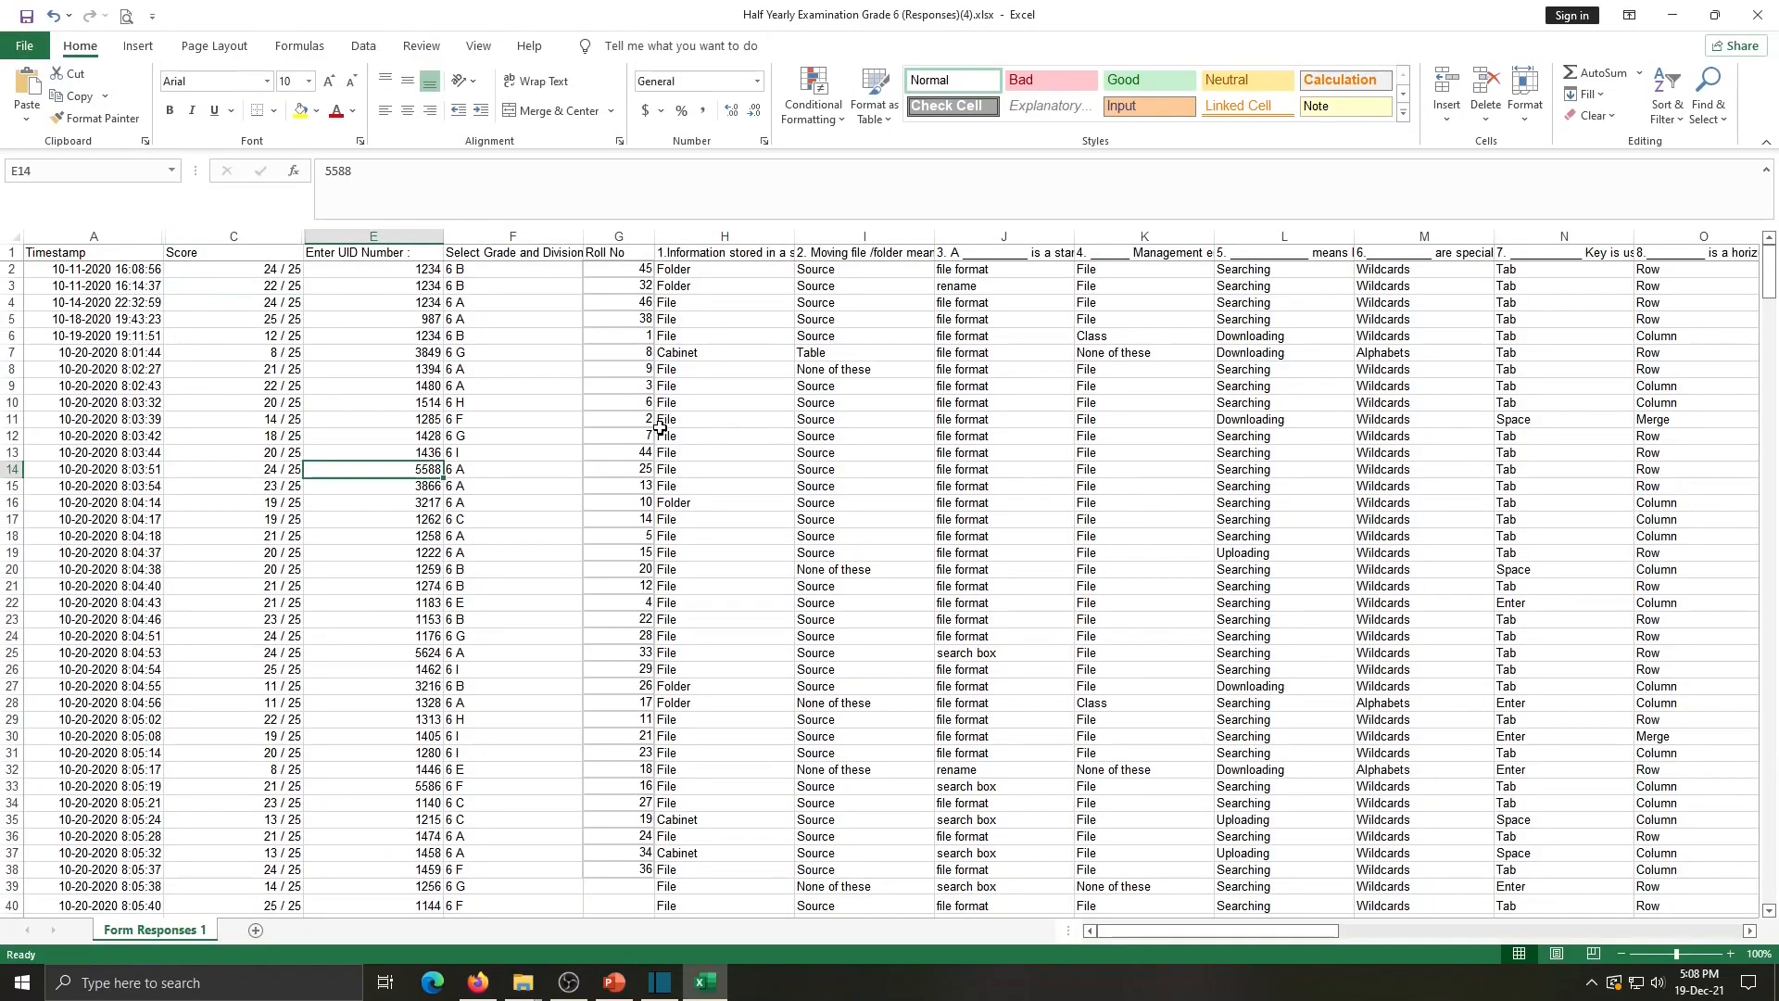
- Save the workbook as an Excel Workbook (*.xlsx) in the "you tube content" folder on the Desktop
{"action": "left_click", "coordinate": [32, 52]}
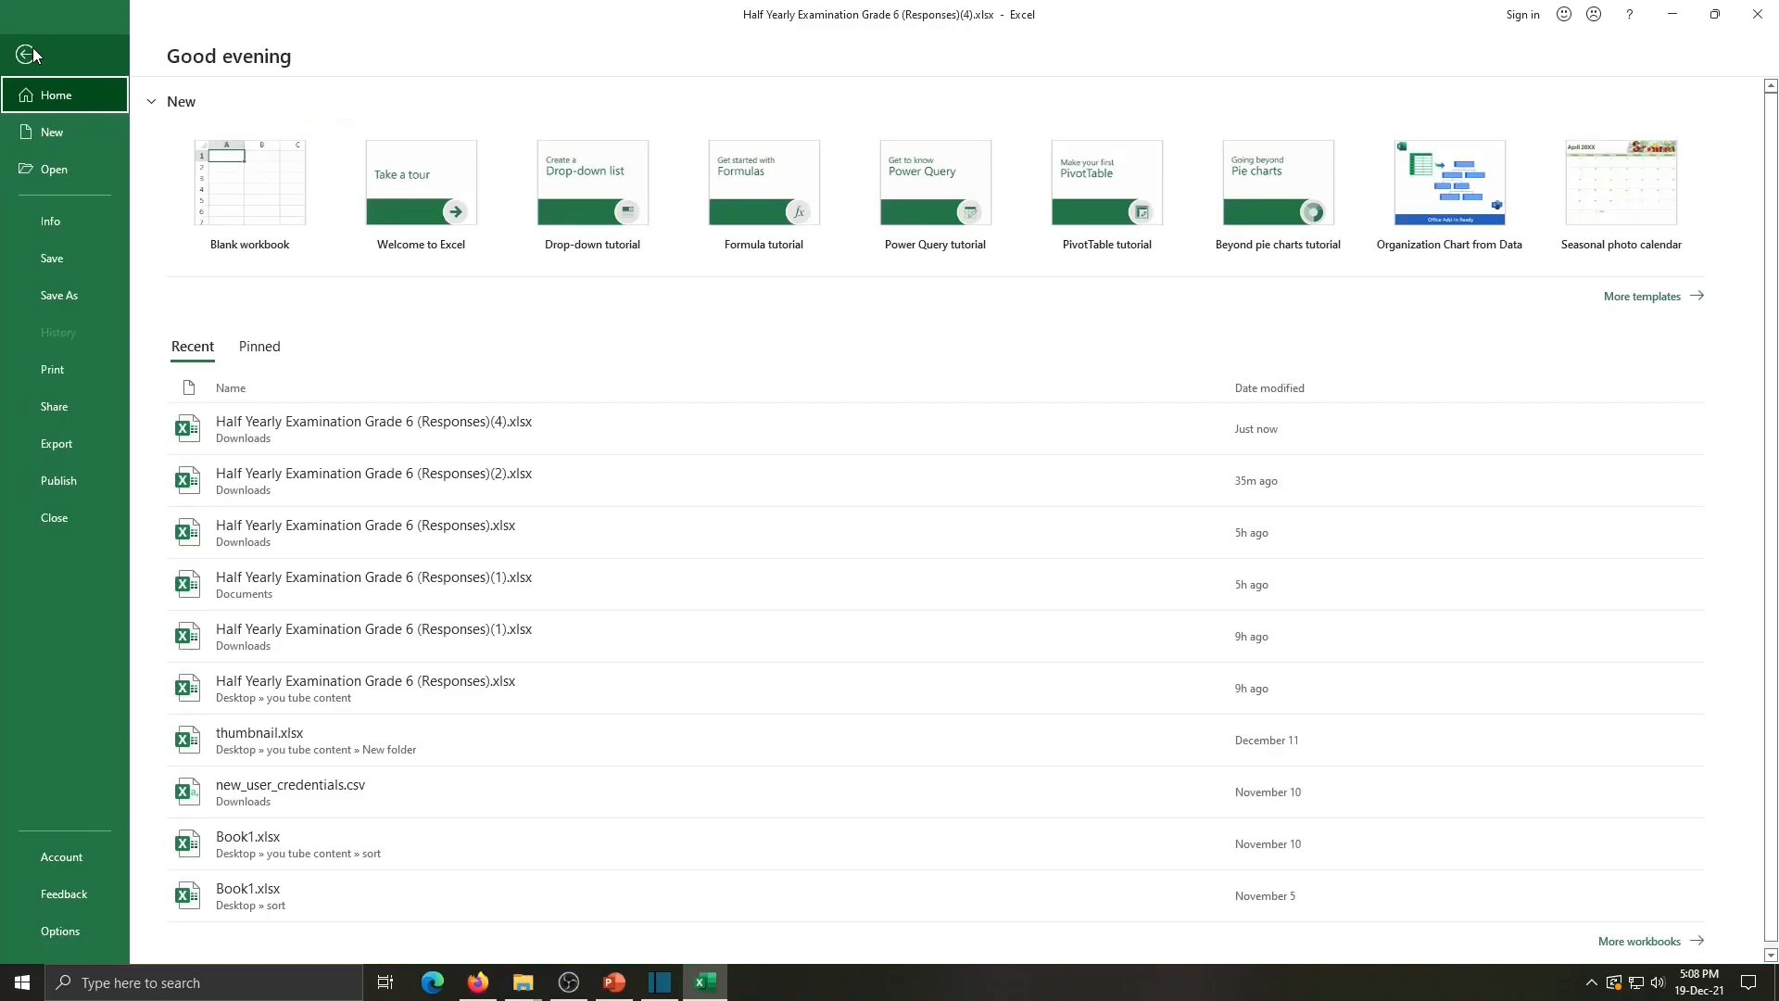
{"action": "left_click", "coordinate": [52, 295]}
{"action": "left_click", "coordinate": [280, 220]}
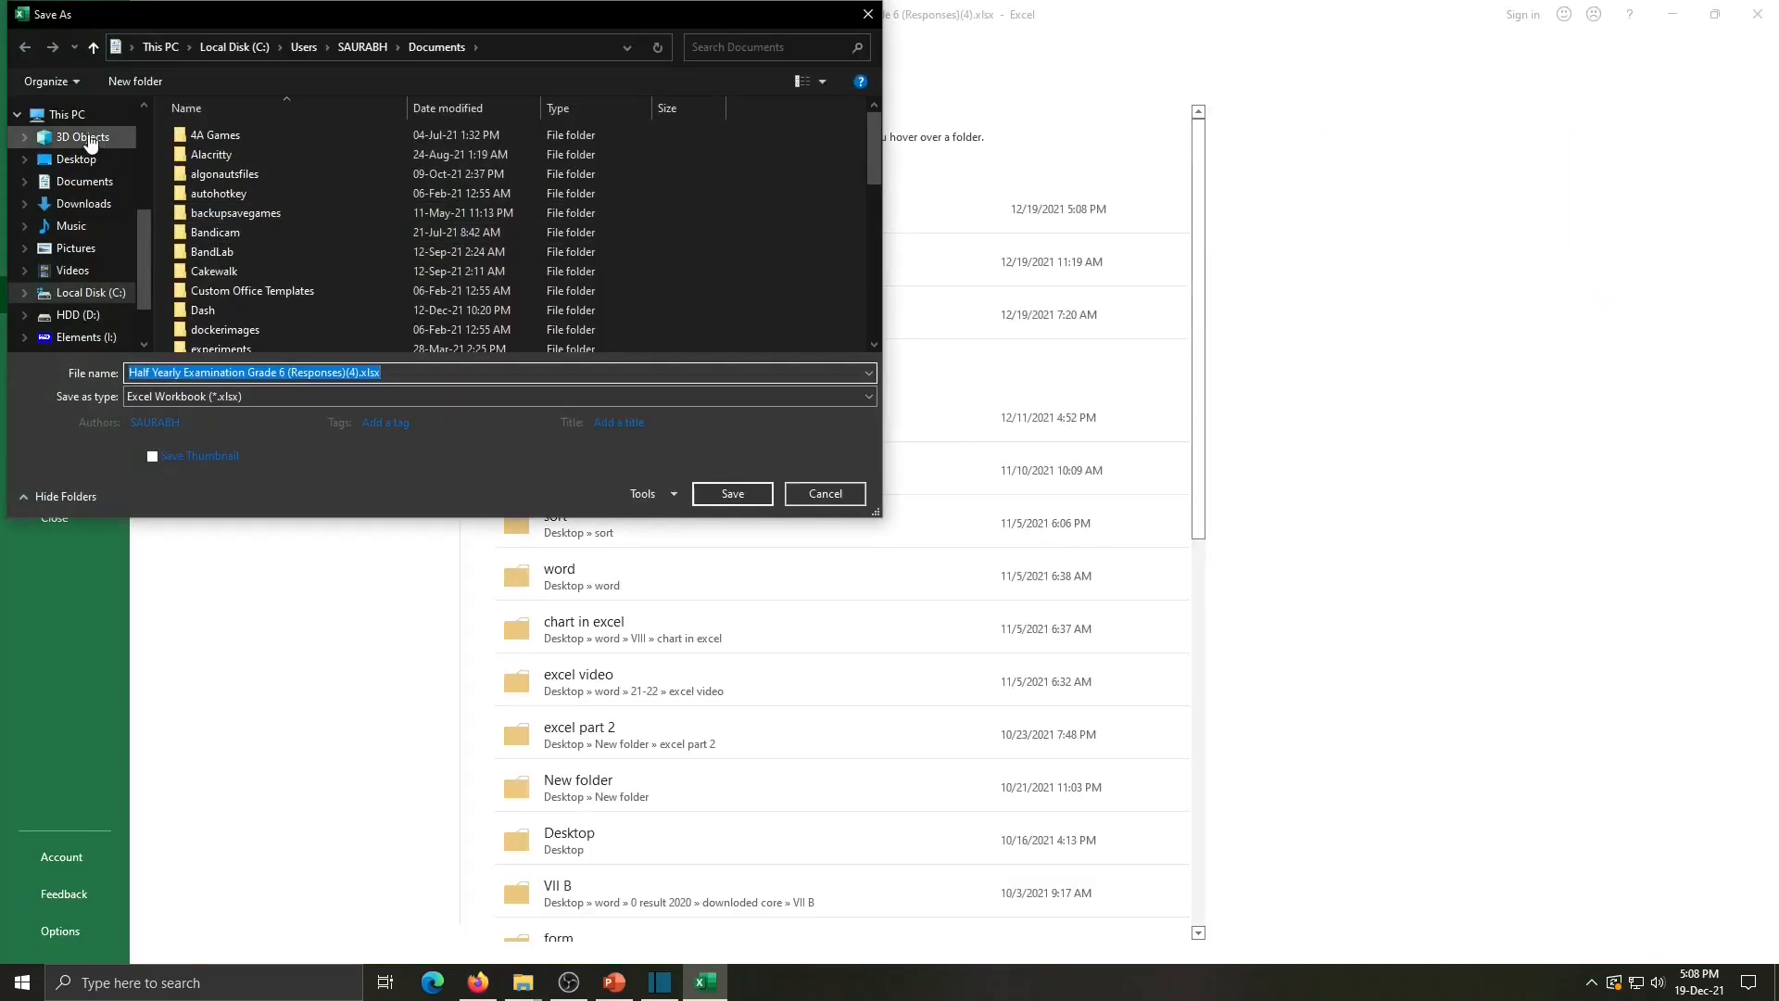
{"action": "left_click", "coordinate": [74, 159]}
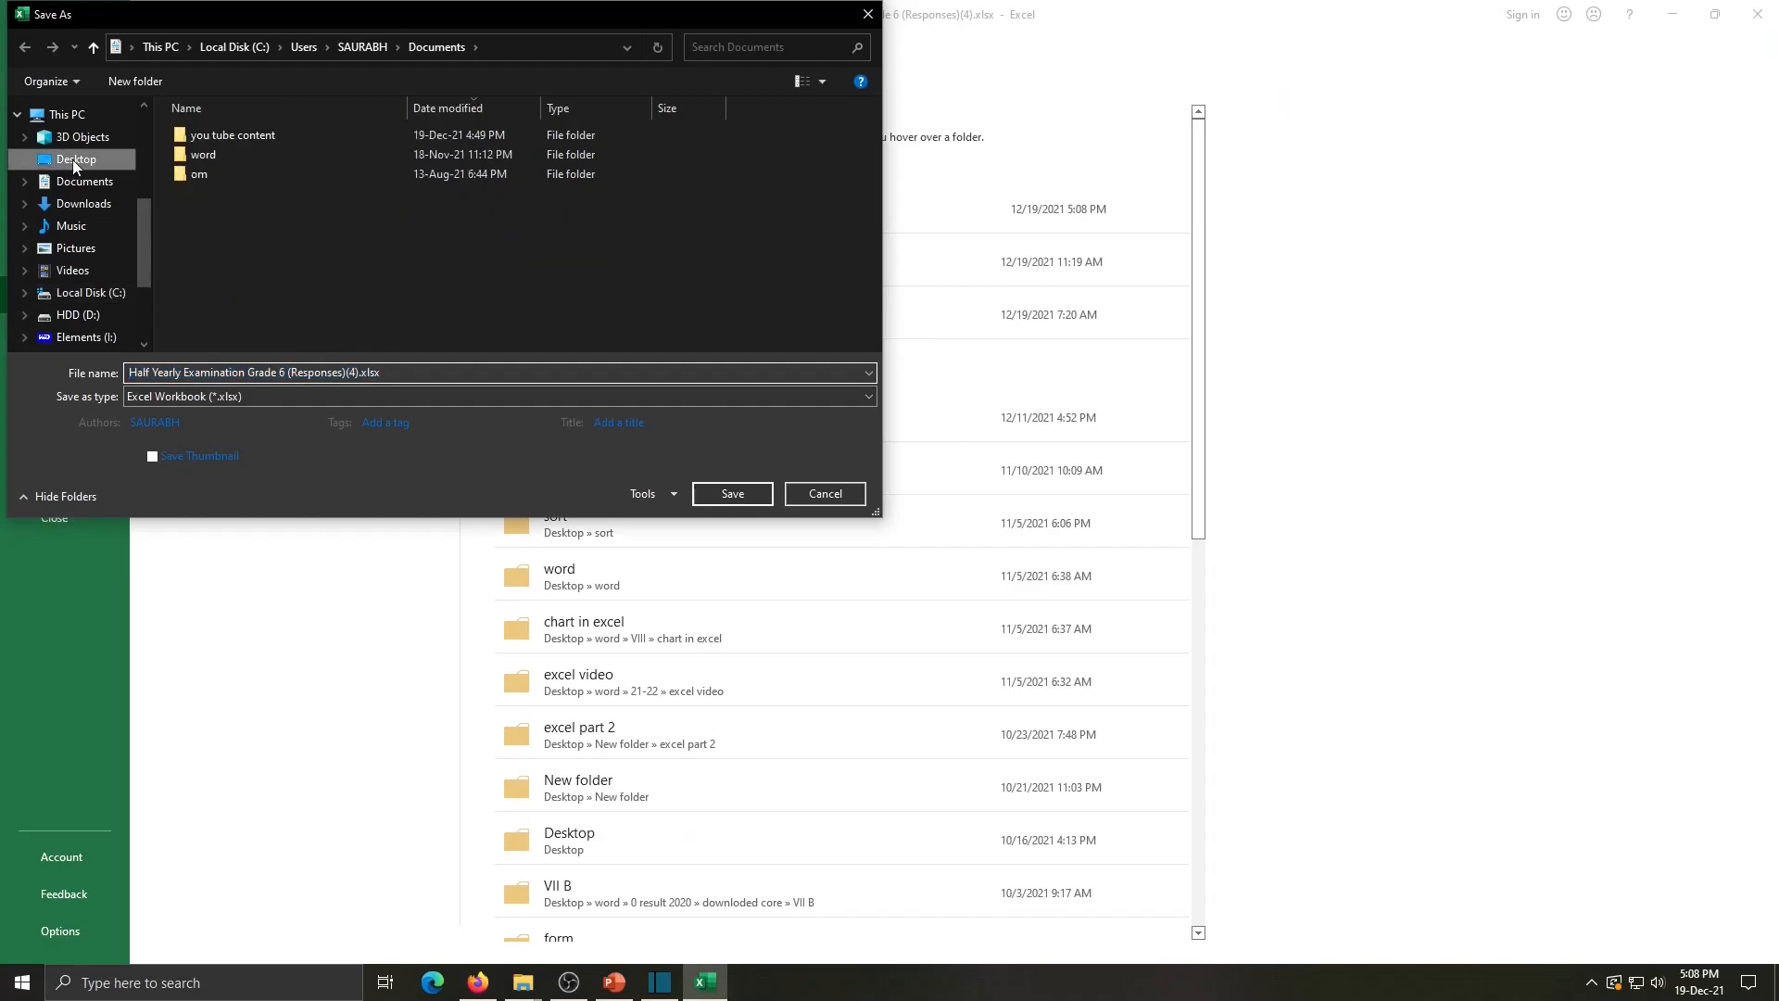
{"action": "double_click", "coordinate": [198, 137]}
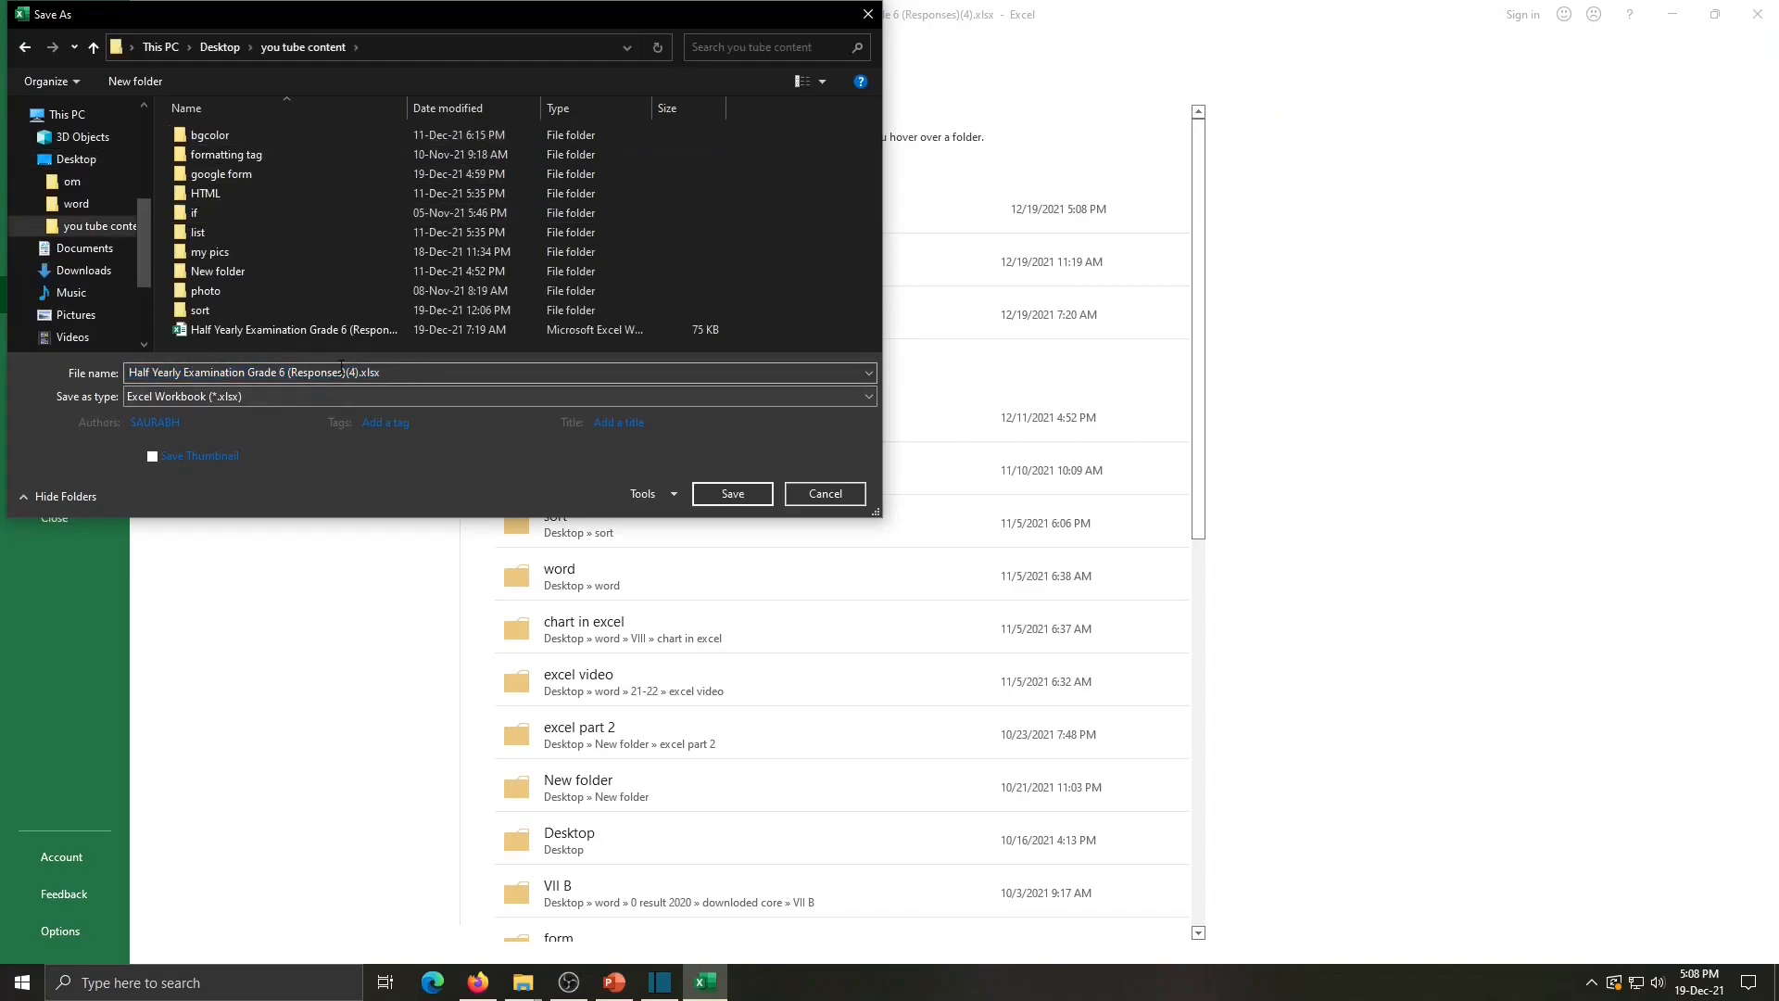
{"action": "left_click", "coordinate": [869, 397]}
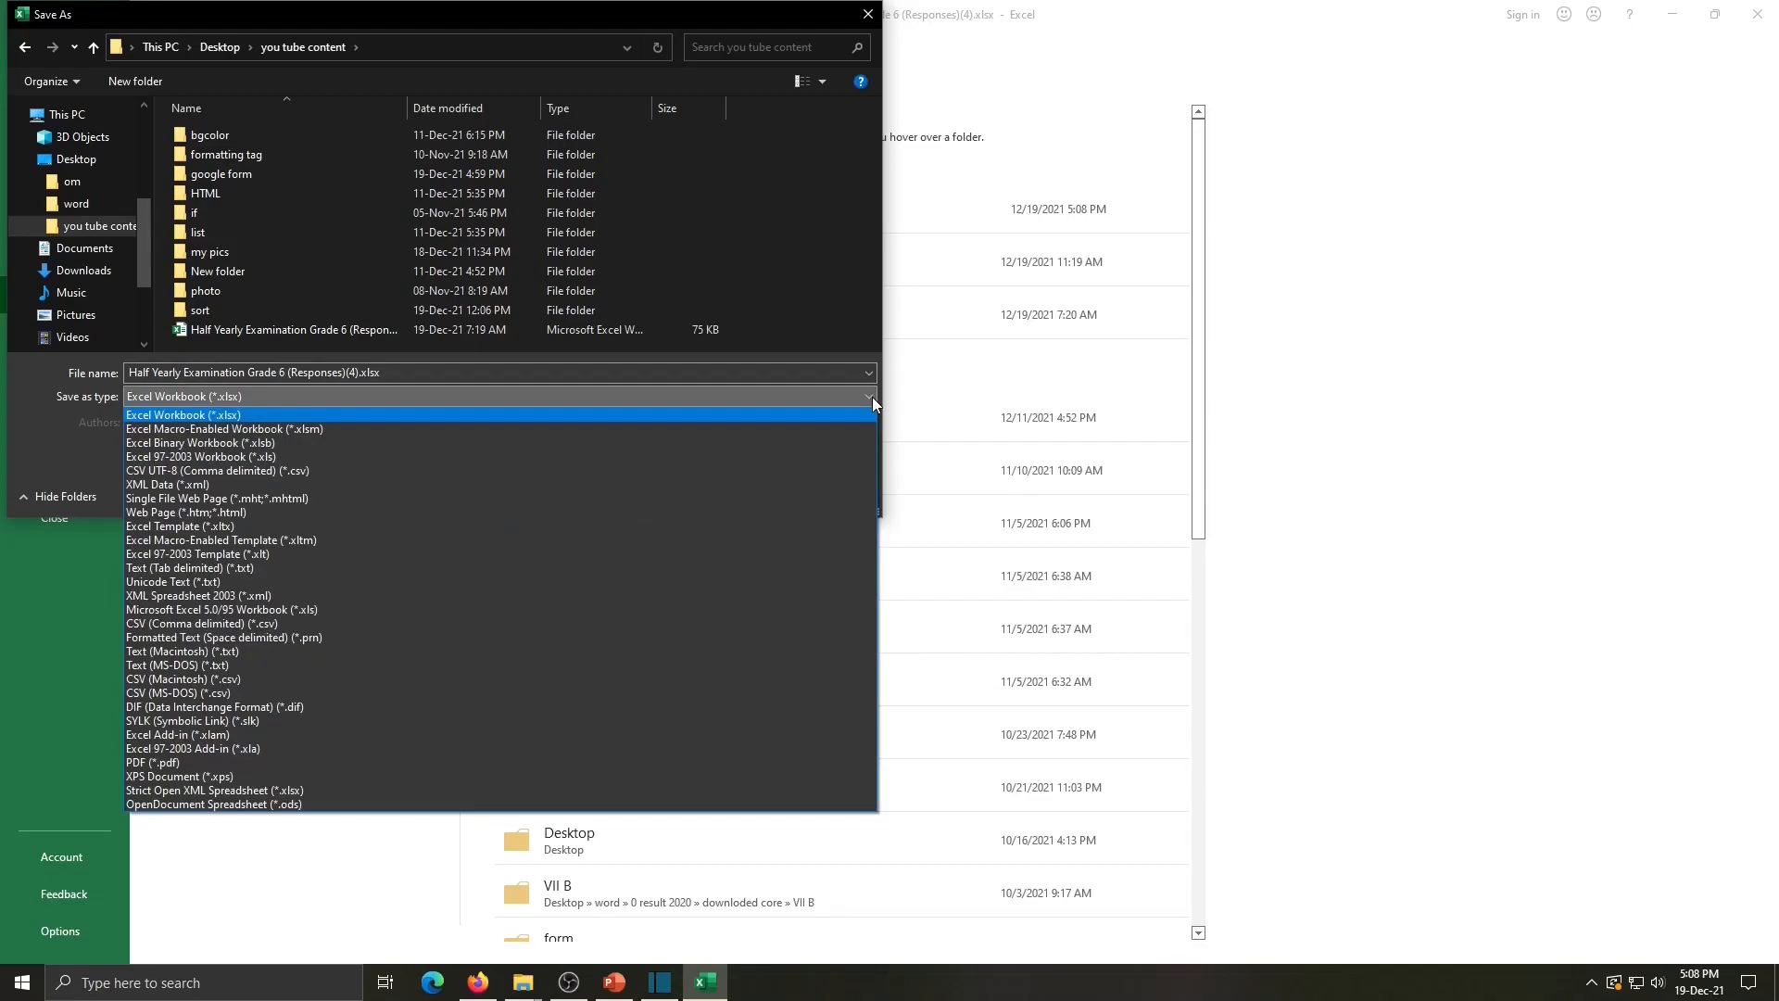
{"action": "left_click", "coordinate": [203, 417]}
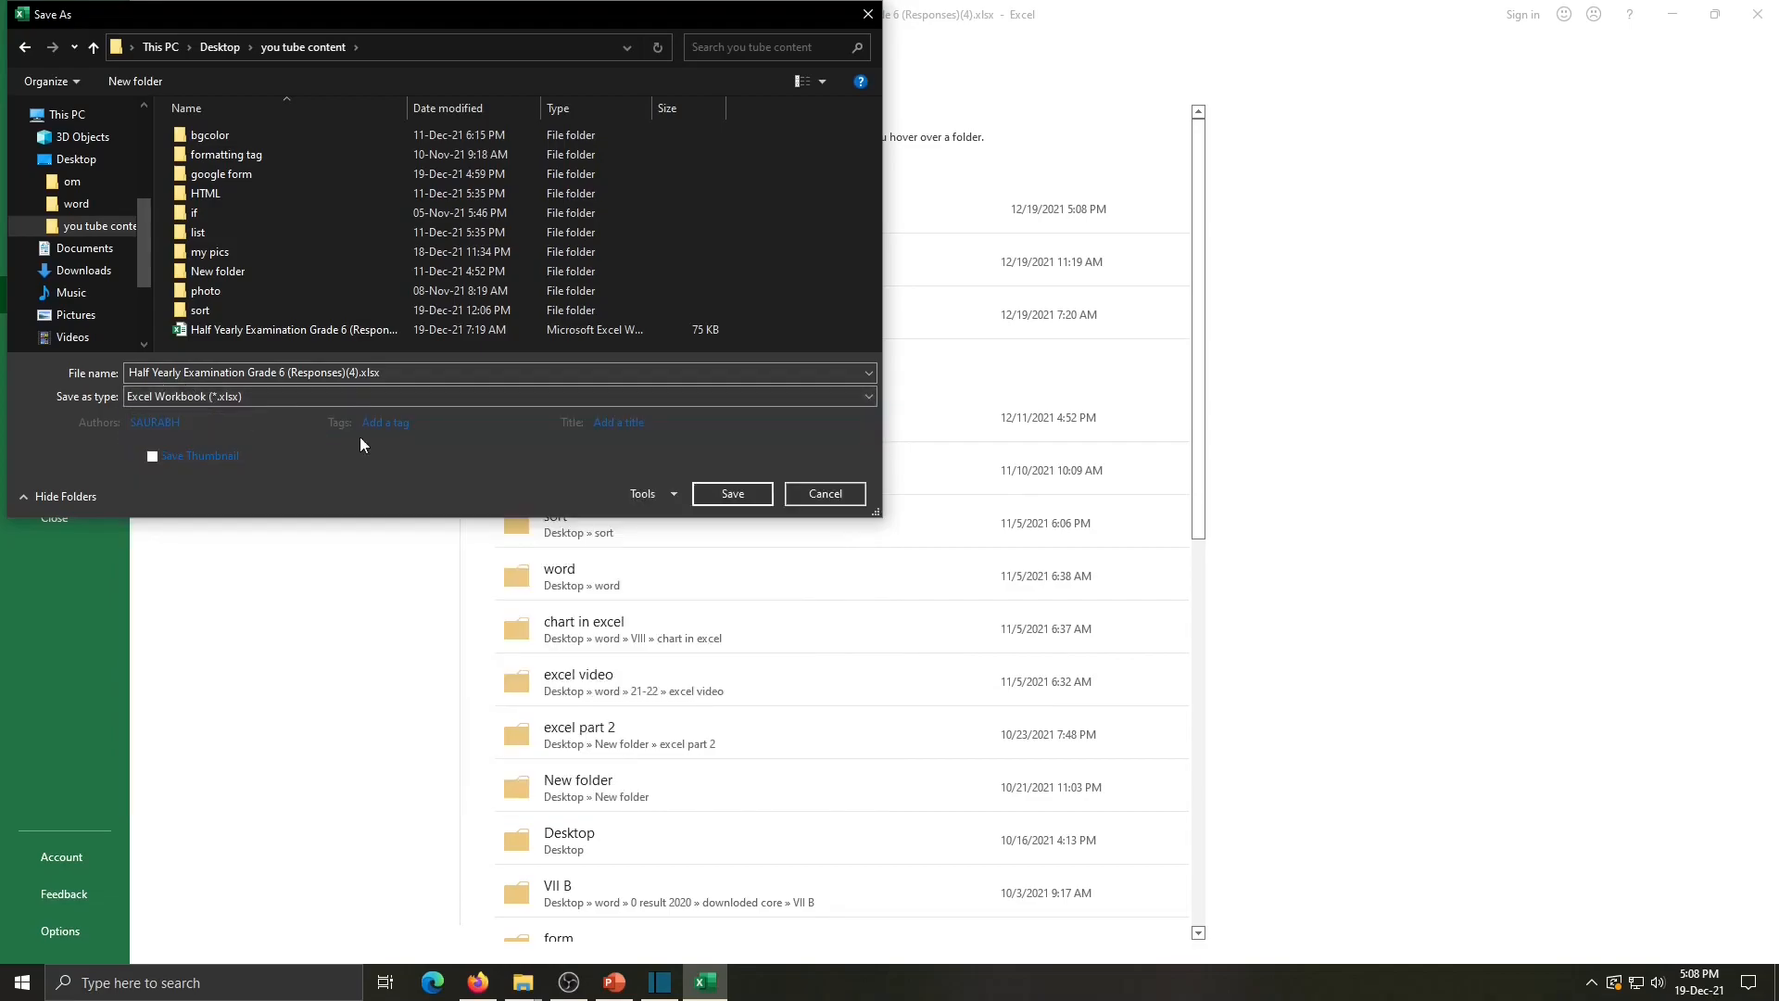
{"action": "left_click", "coordinate": [730, 495]}
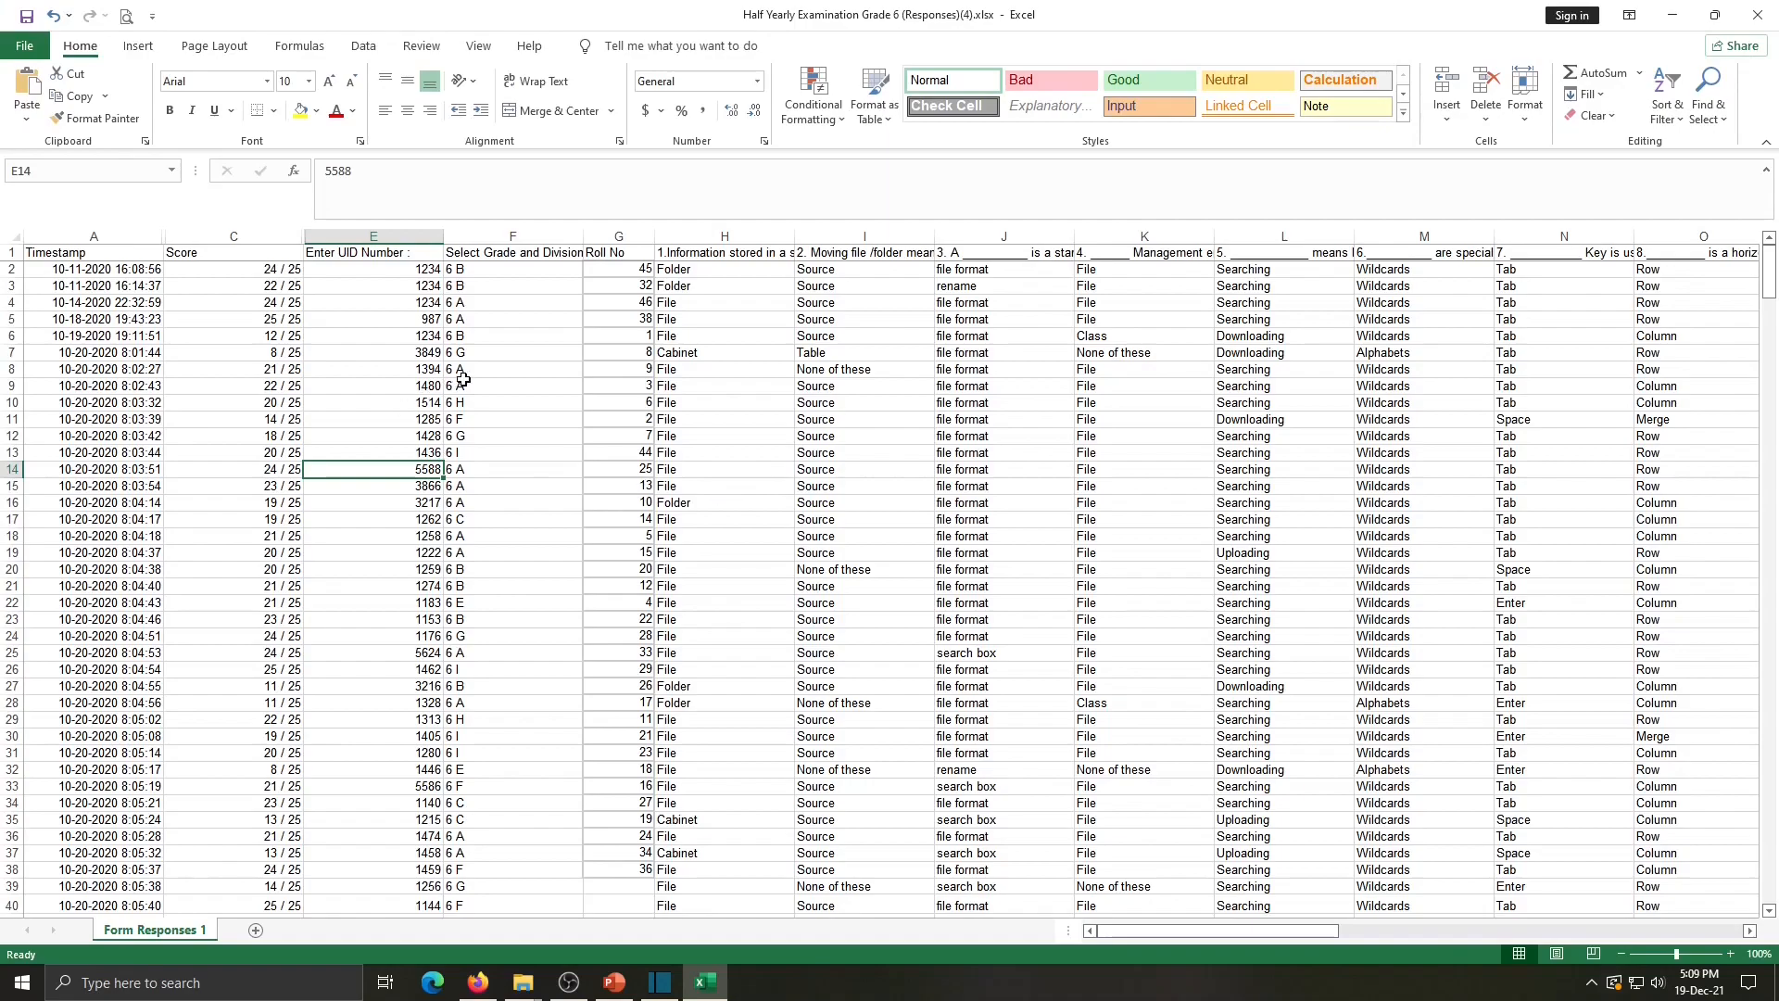
- Turn on filtering for the header row of the Form Responses 1 sheet
{"action": "left_click", "coordinate": [13, 252]}
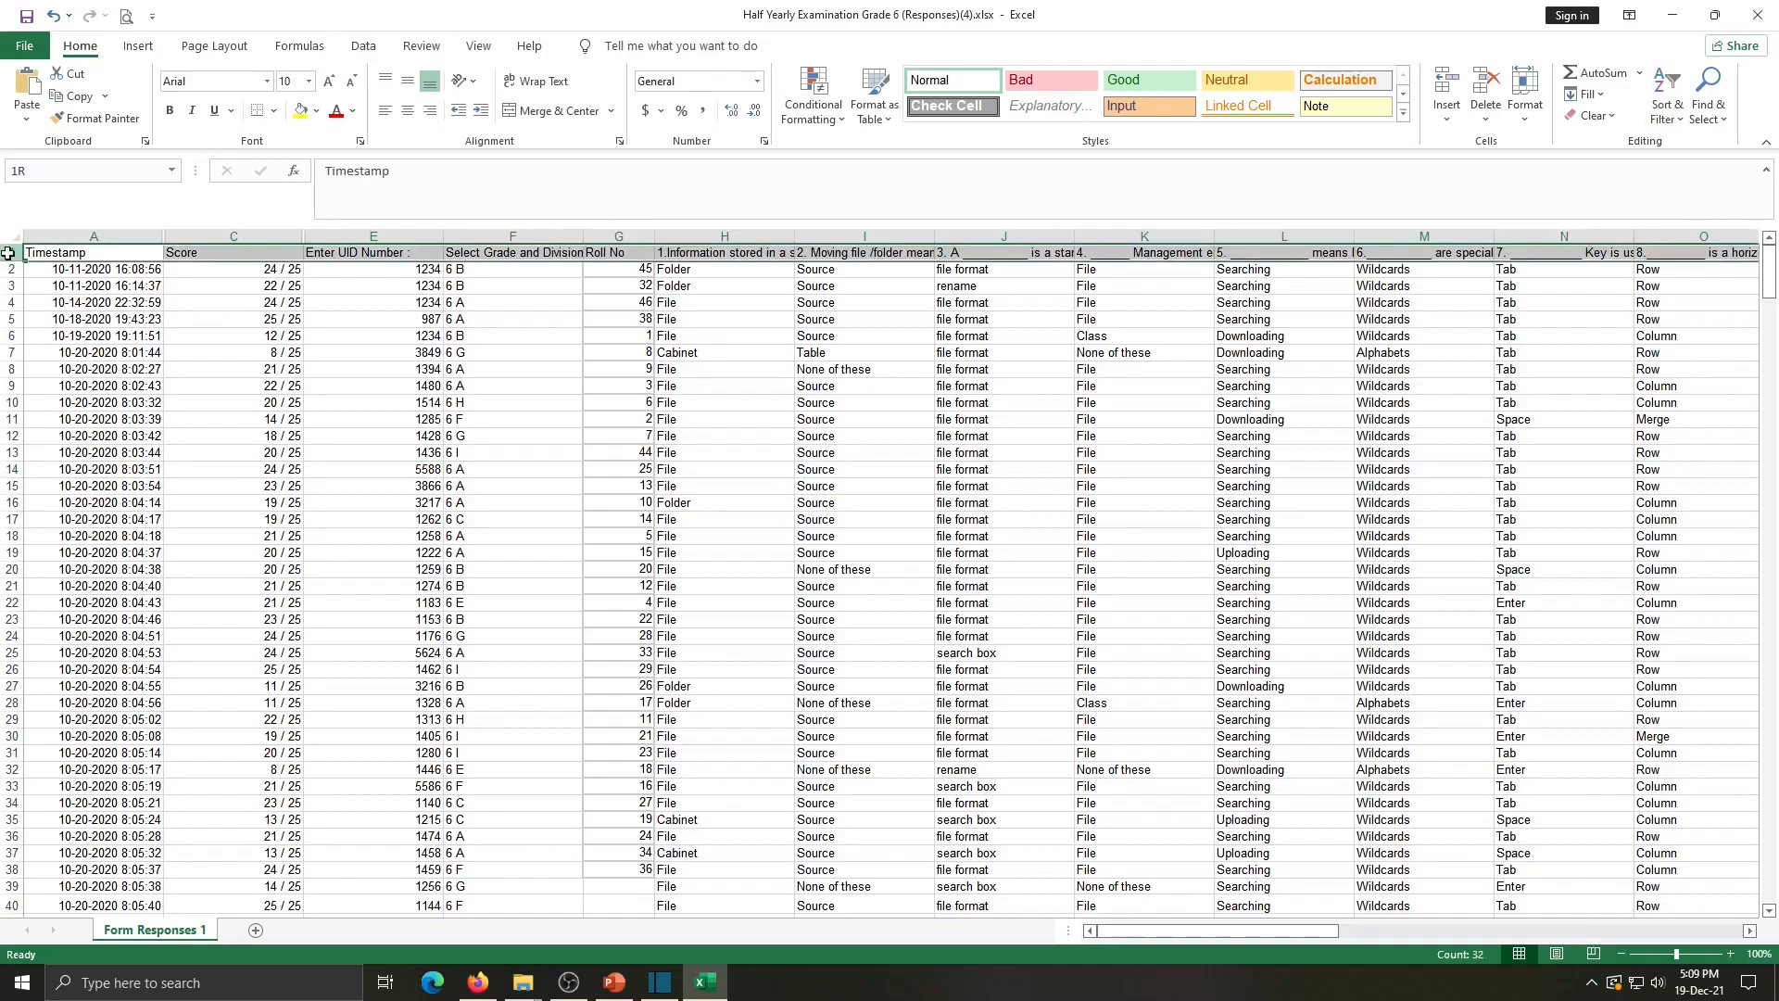
{"action": "left_click", "coordinate": [1678, 119]}
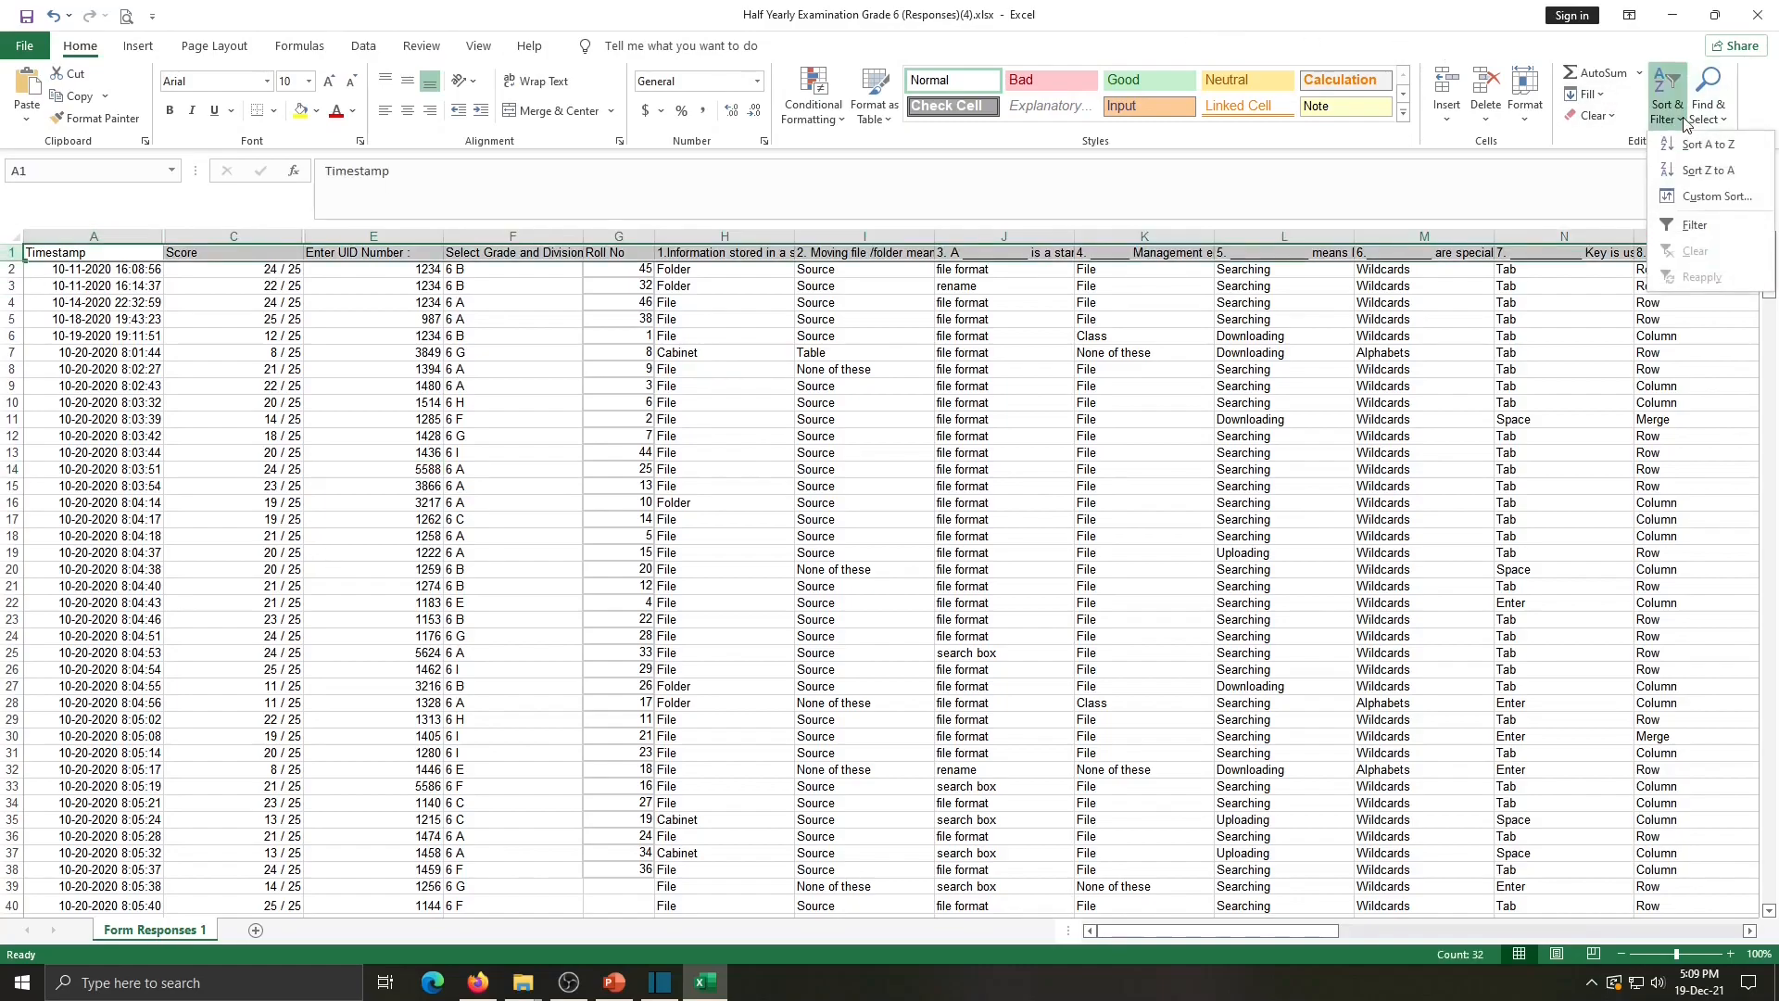
{"action": "left_click", "coordinate": [1693, 225]}
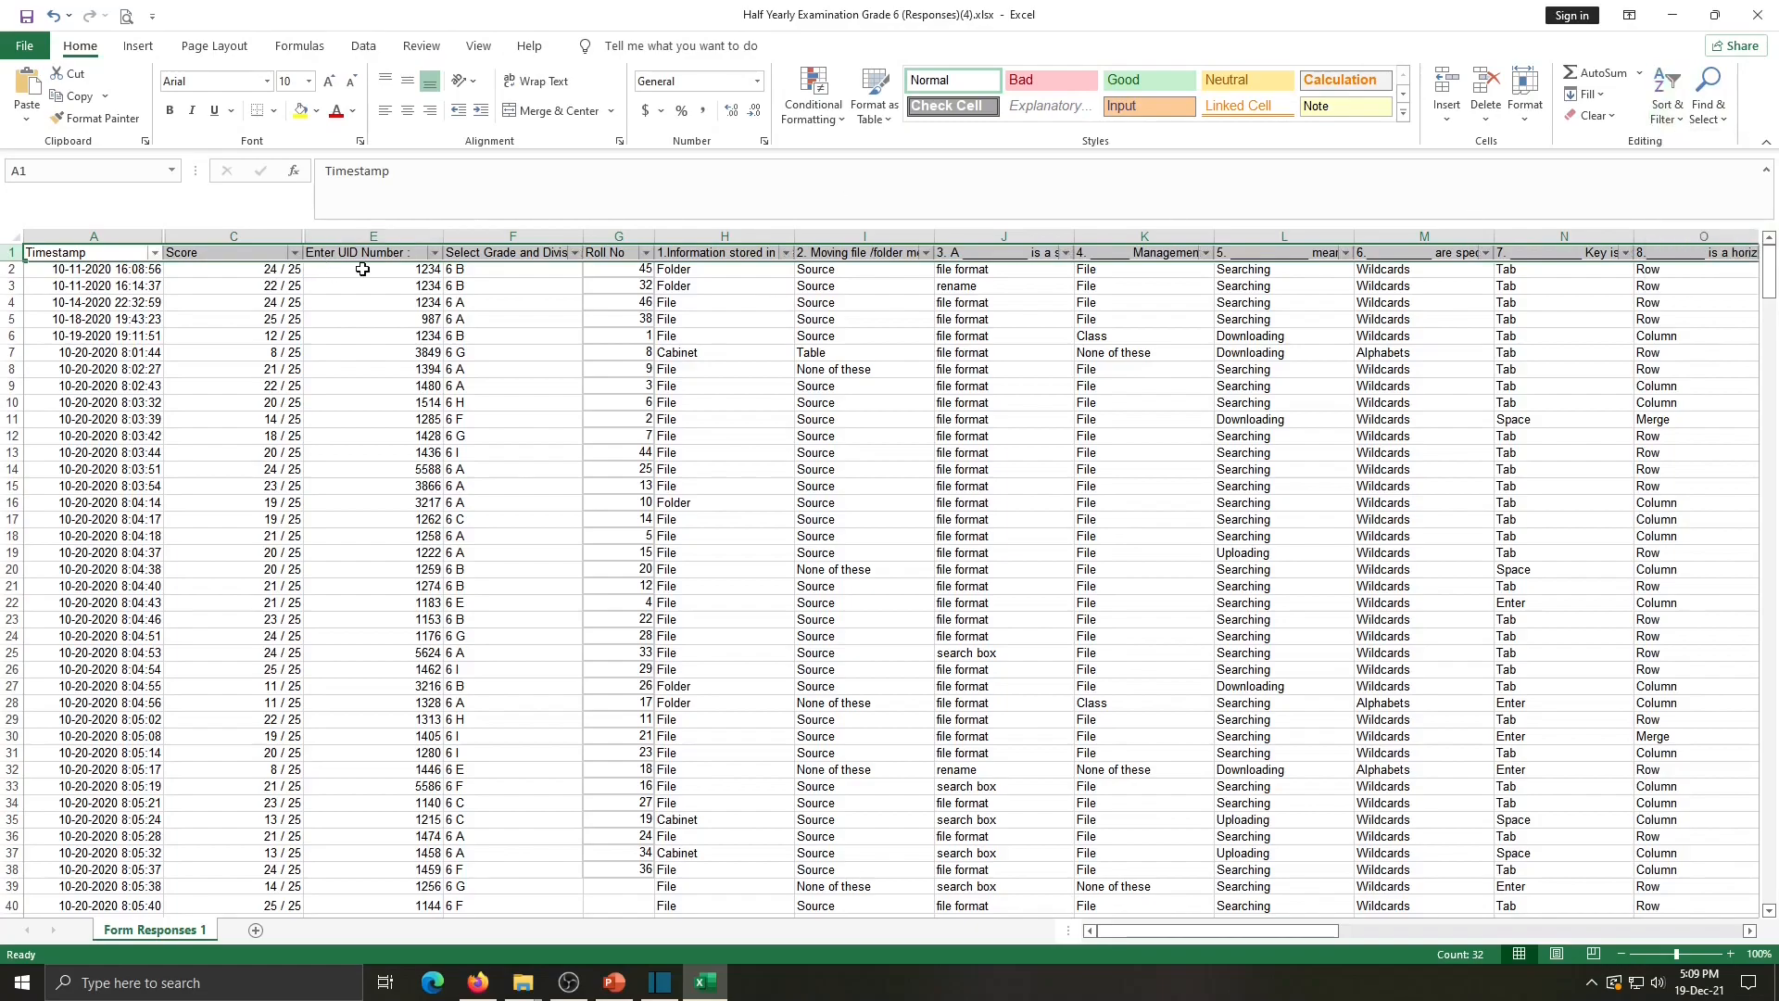
- Sort the responses by the "Select Grade and Division" column from A to Z and look through the sorted divisions
{"action": "left_click", "coordinate": [574, 253]}
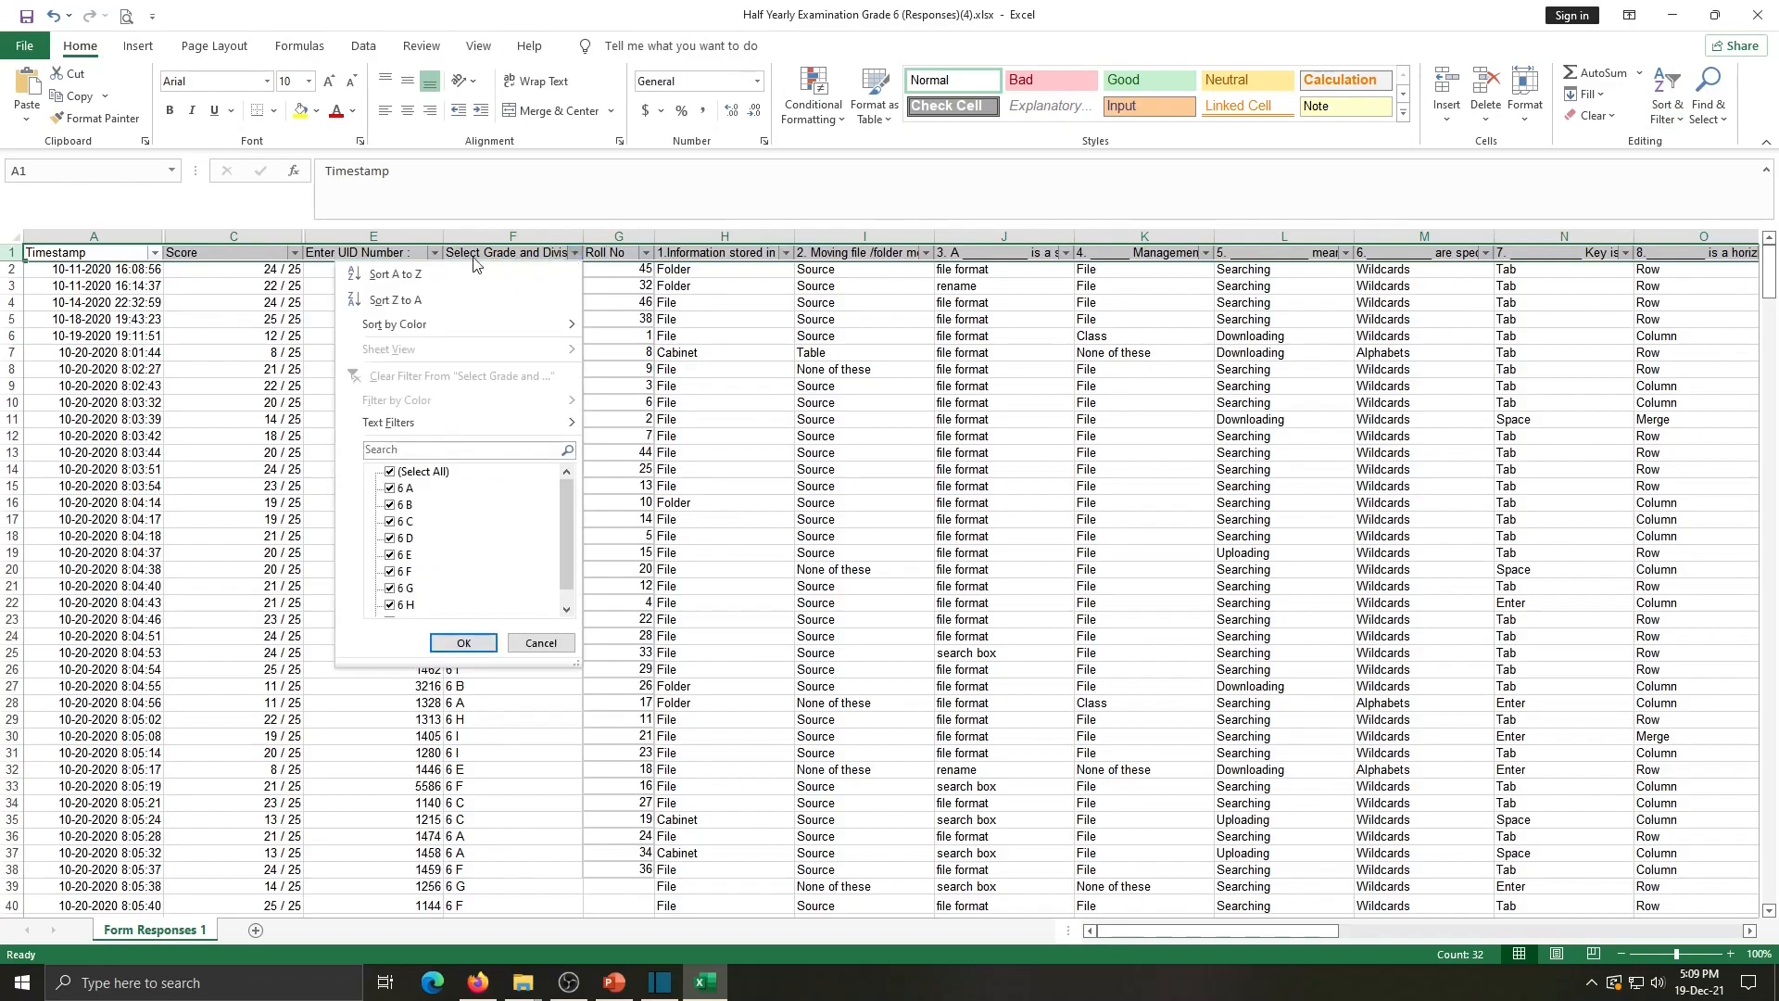
{"action": "left_click", "coordinate": [385, 276]}
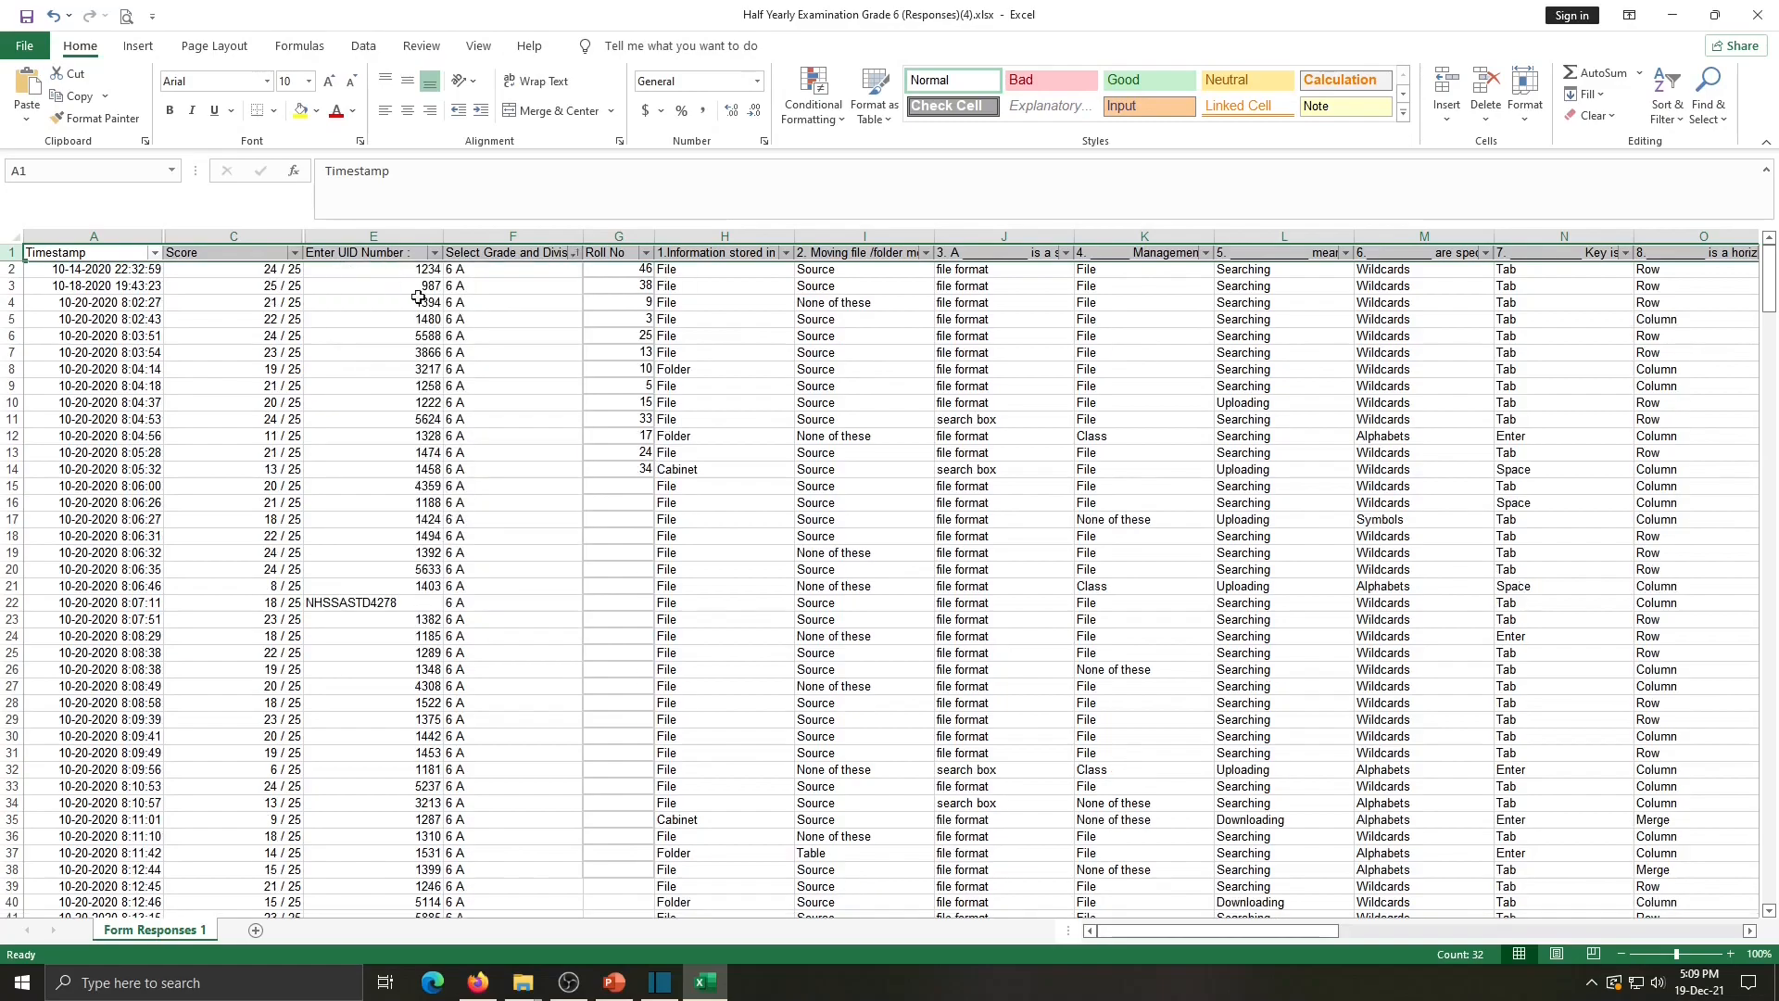
{"action": "scroll", "coordinate": [498, 544], "scroll_direction": "down", "scroll_amount": 20}
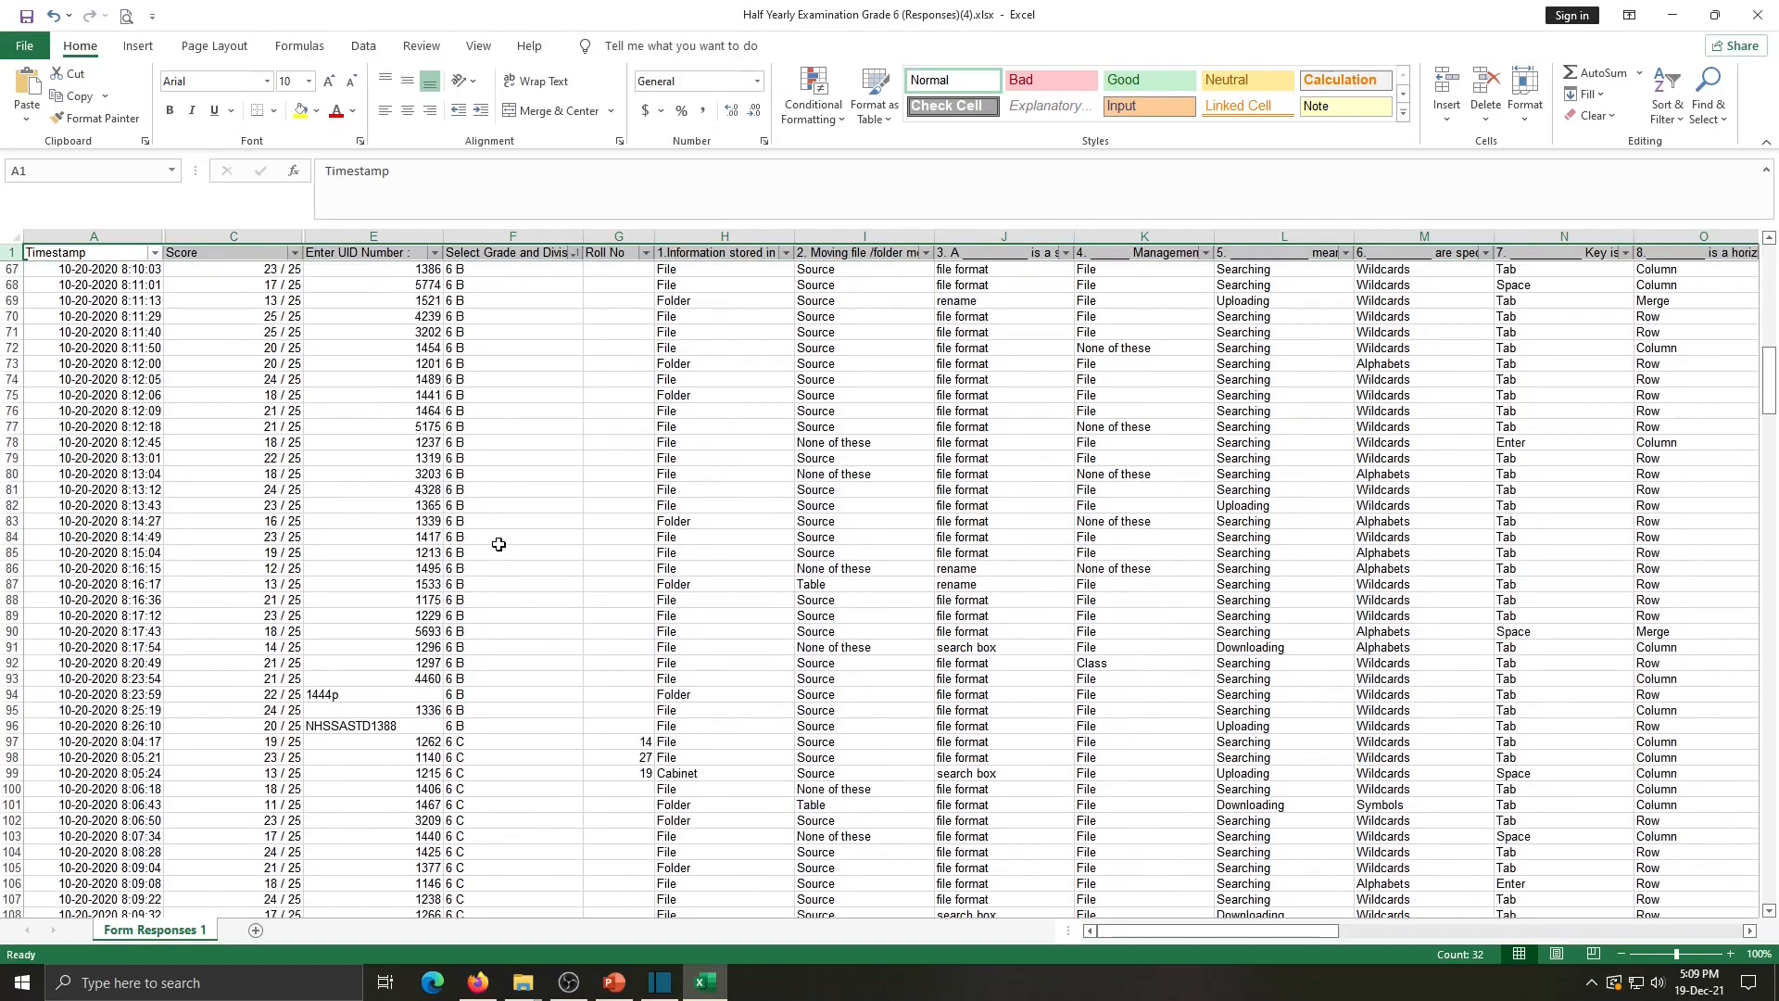
{"action": "scroll", "coordinate": [499, 544], "scroll_direction": "down", "scroll_amount": 12}
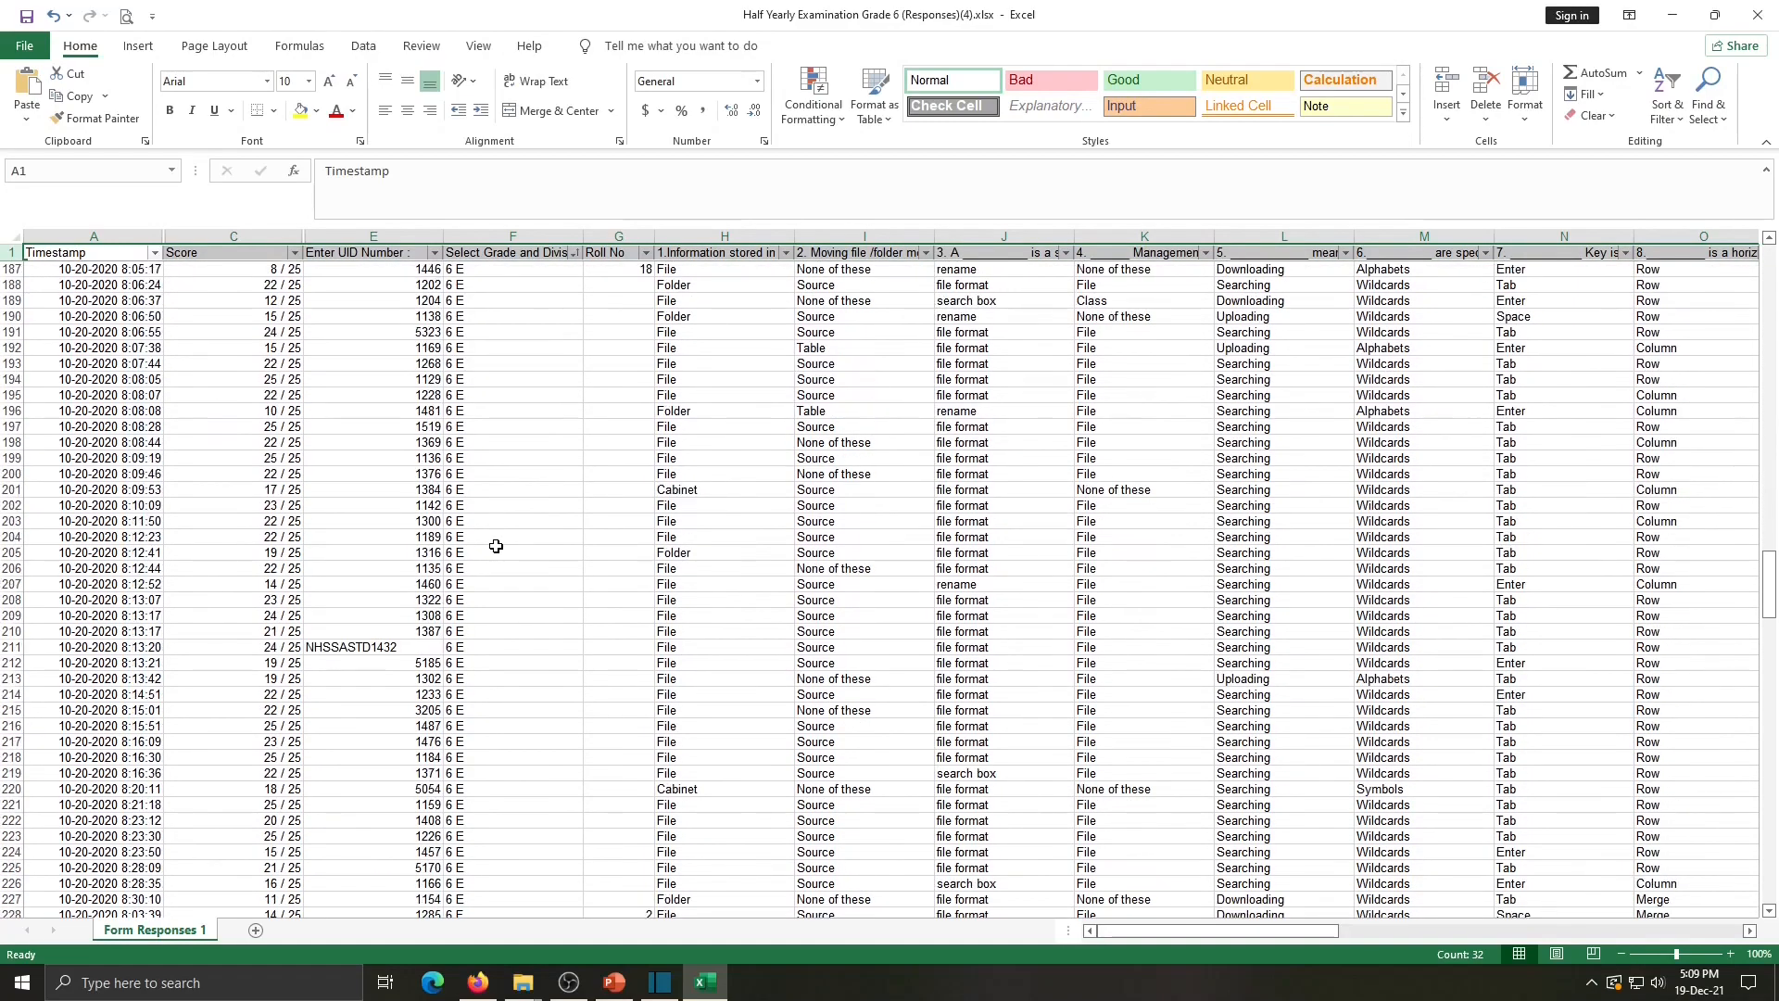
{"action": "scroll", "coordinate": [495, 546], "scroll_direction": "up", "scroll_amount": 20}
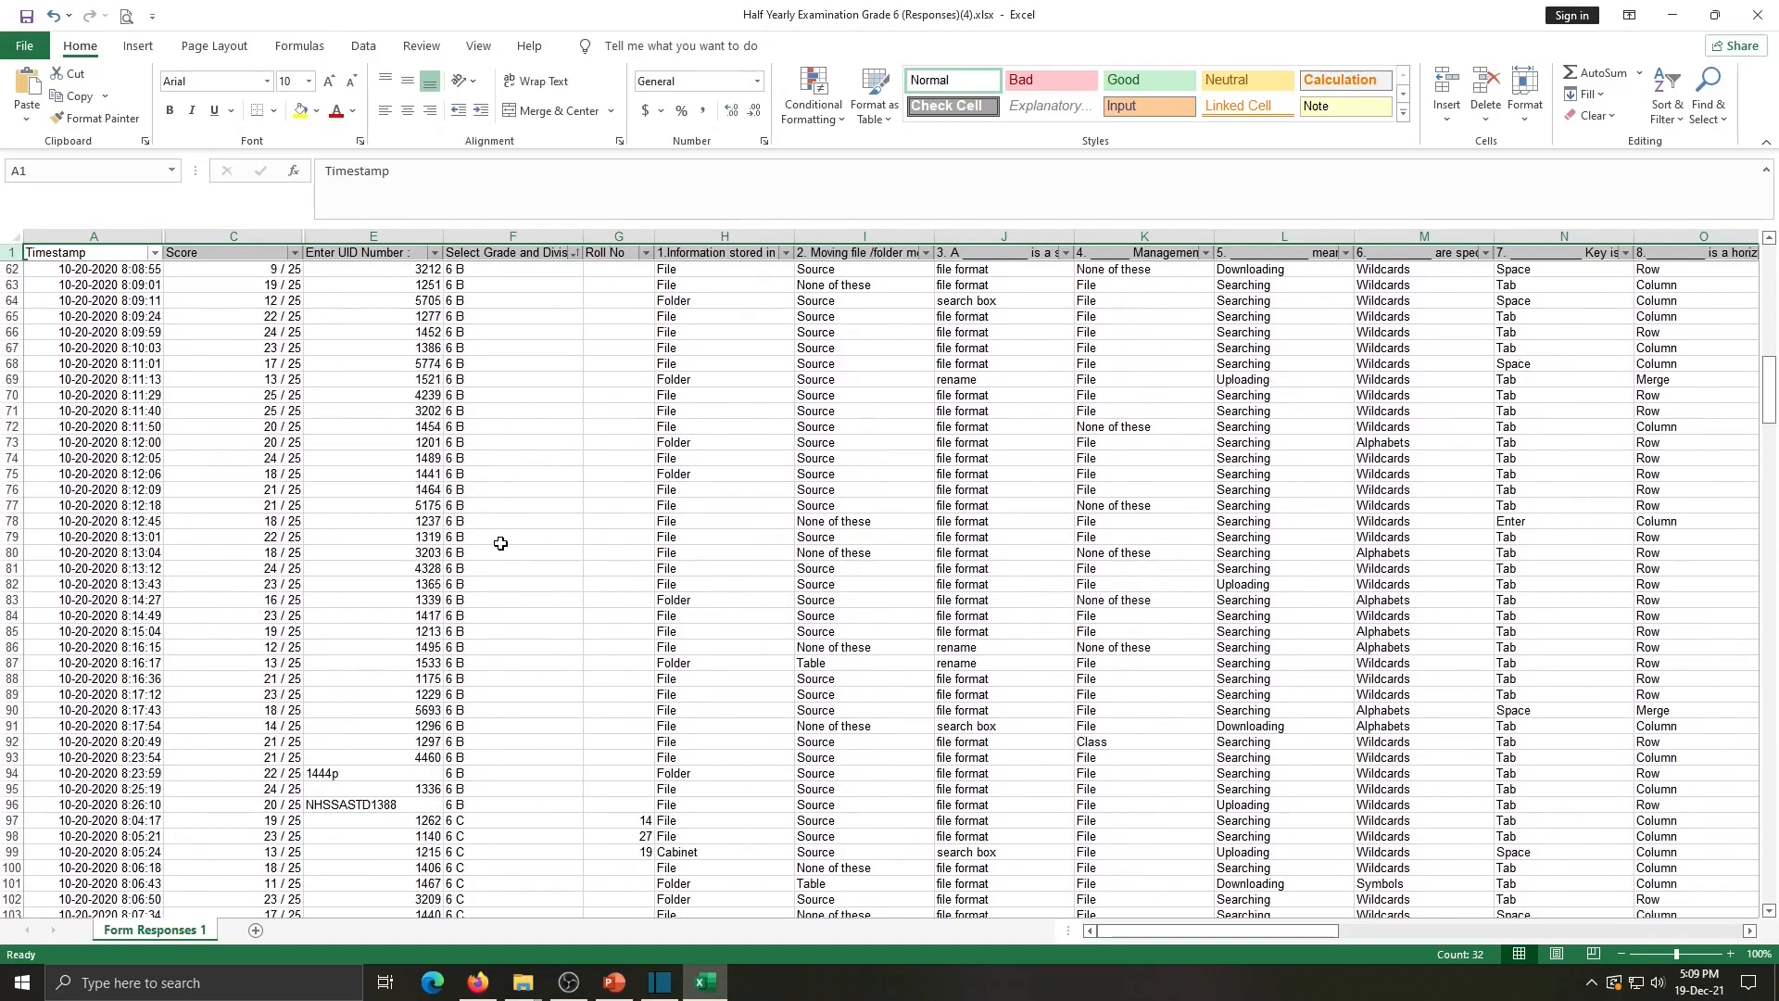
- Filter the "Select Grade and Division" column to show only the 6 A responses
{"action": "left_click", "coordinate": [570, 269]}
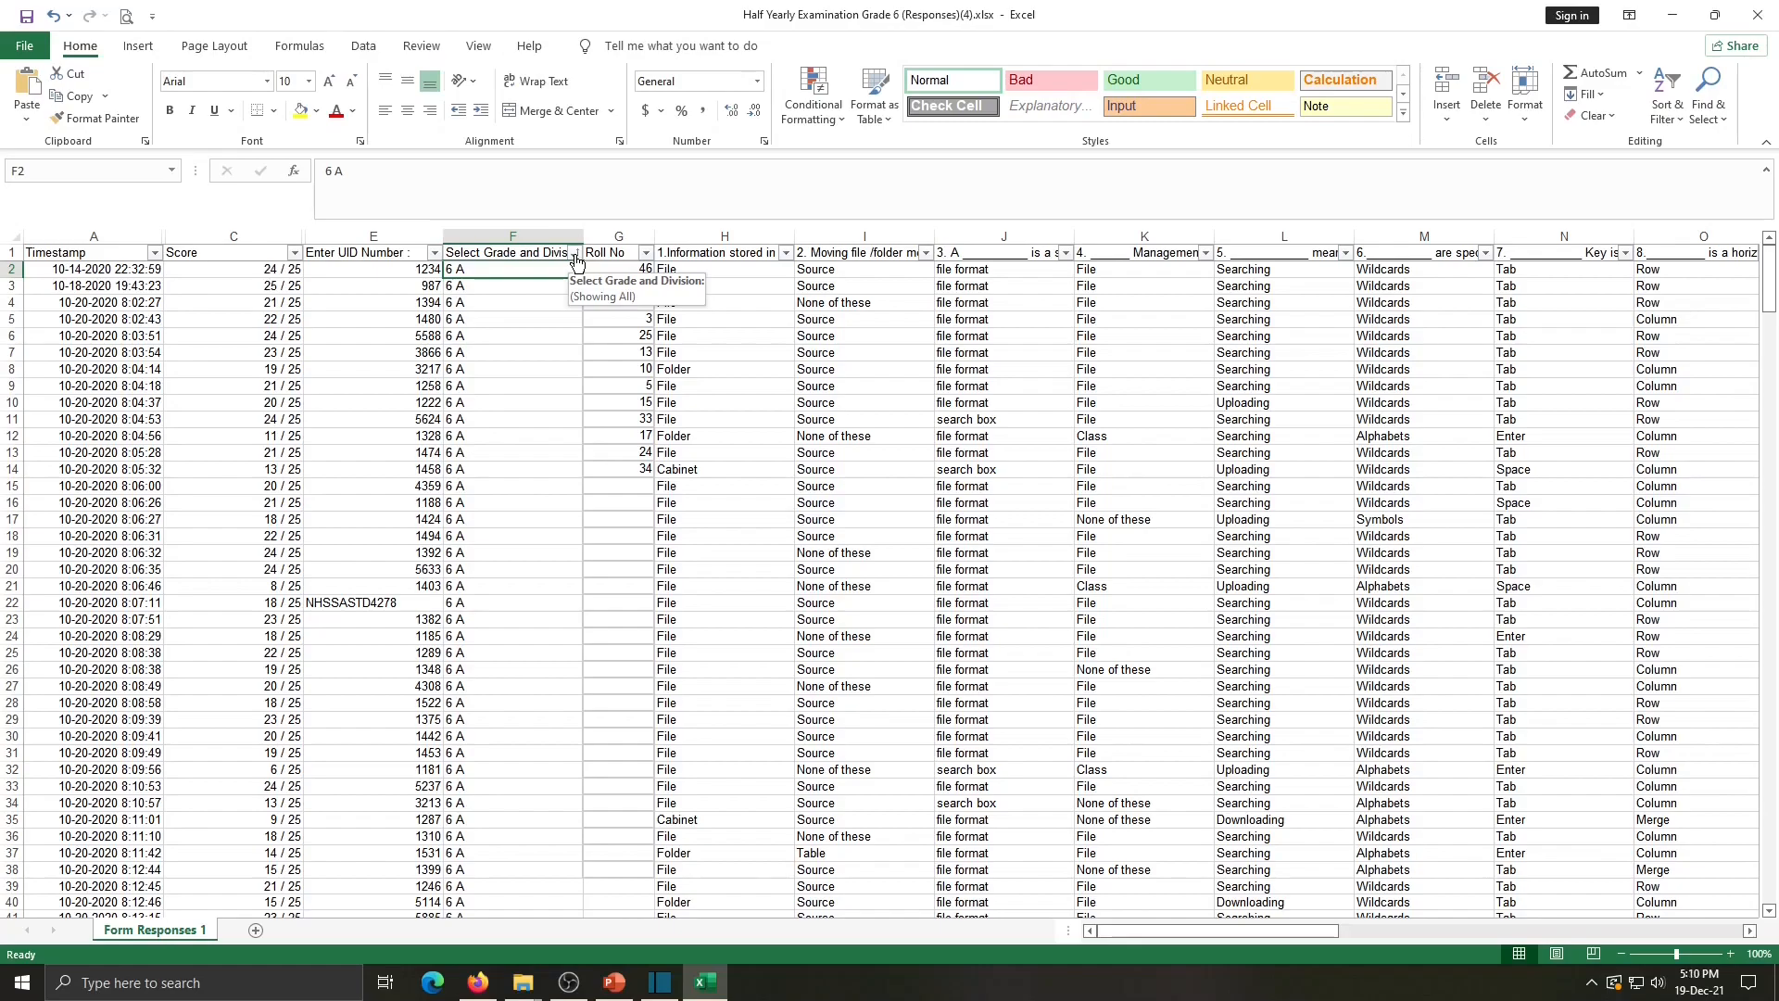
{"action": "left_click", "coordinate": [575, 256]}
{"action": "left_click", "coordinate": [427, 474]}
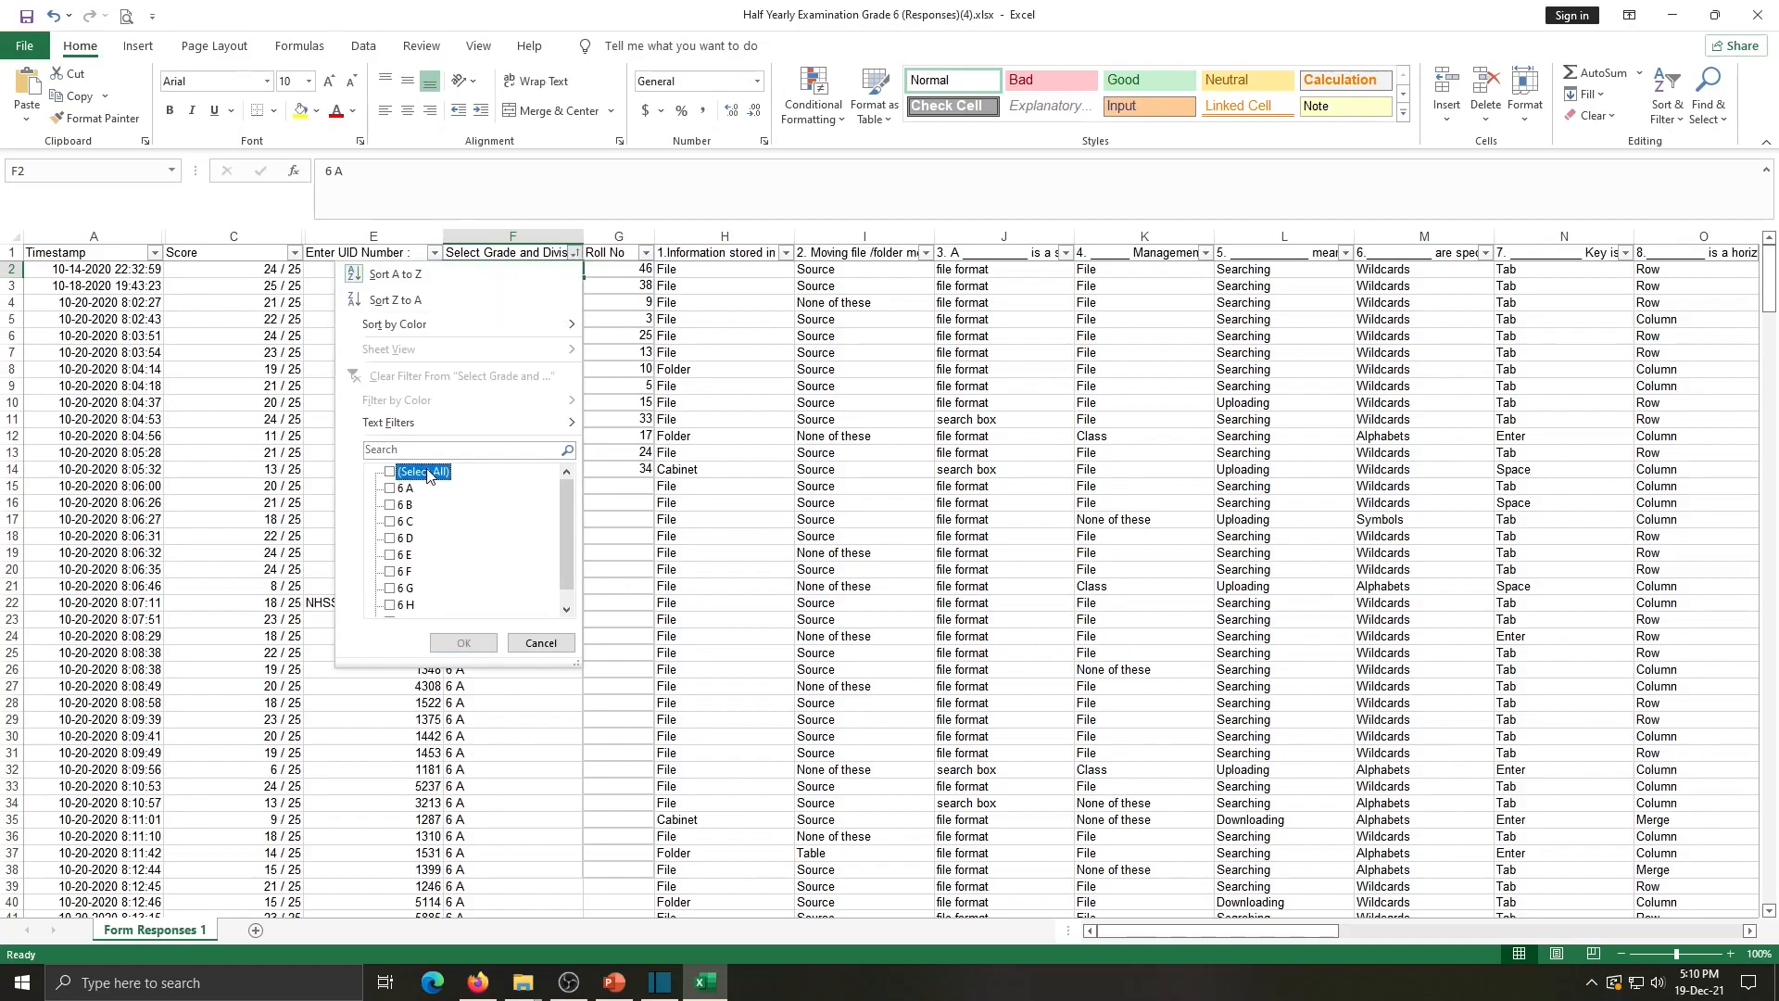
{"action": "left_click", "coordinate": [404, 489]}
{"action": "left_click", "coordinate": [453, 642]}
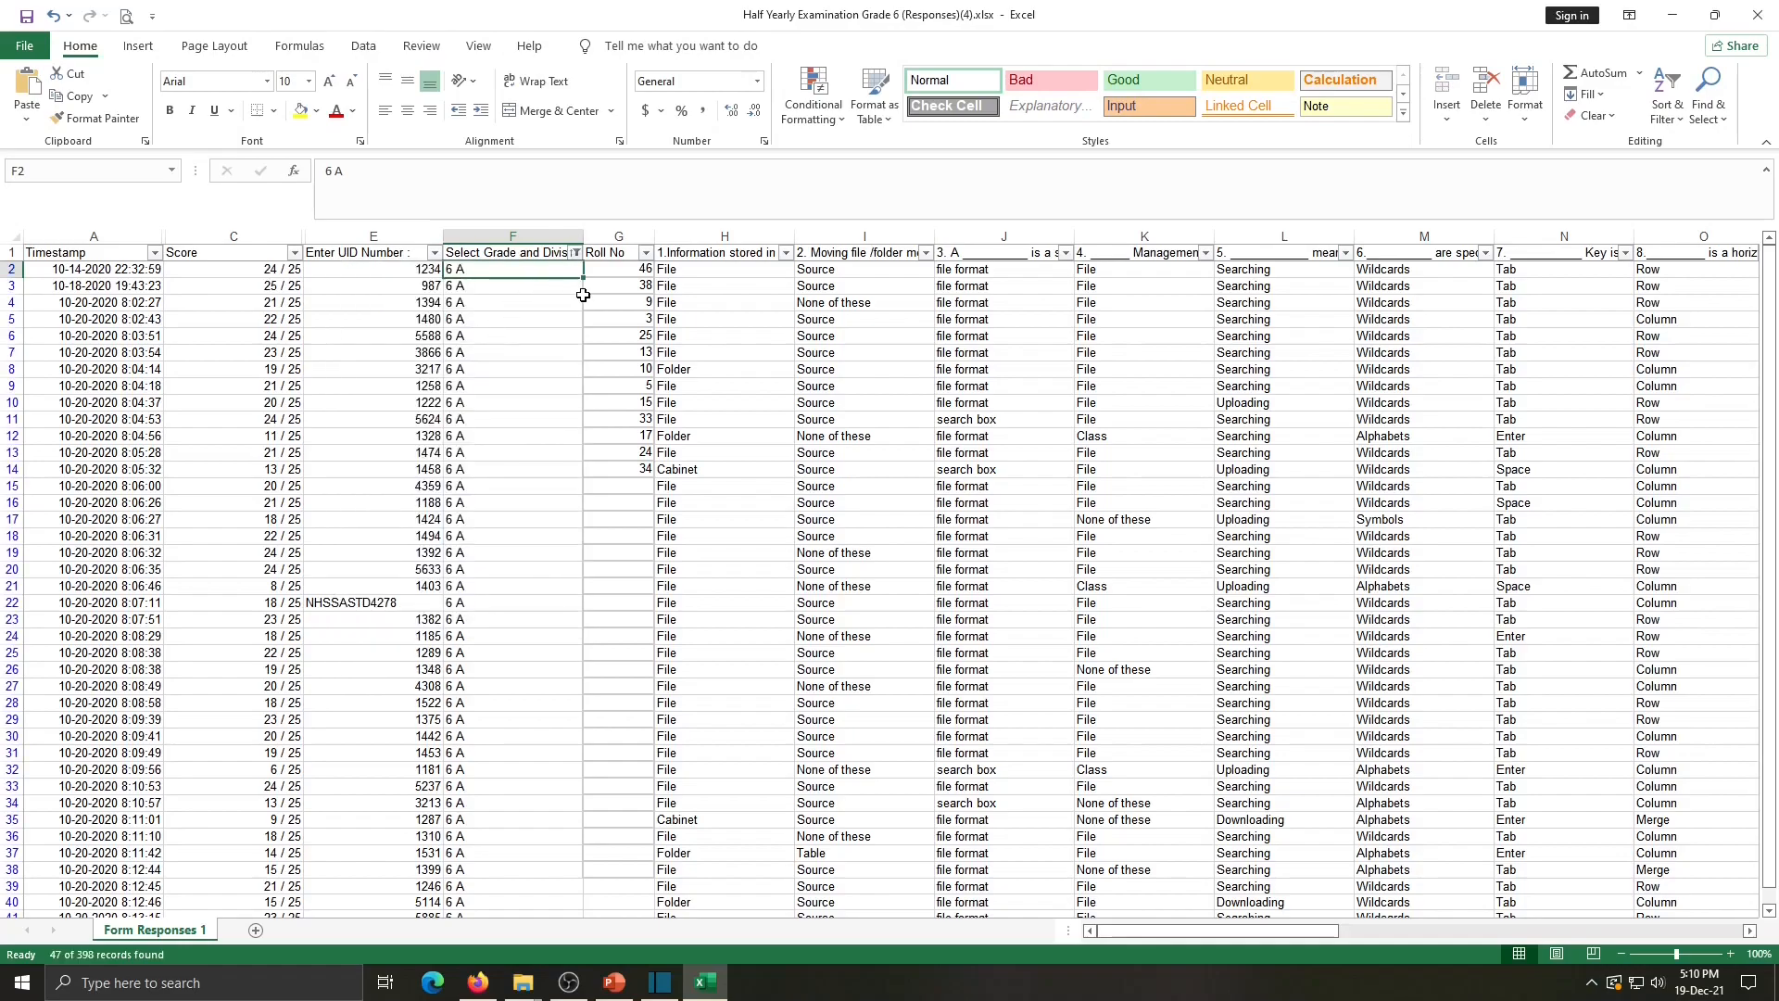
- Copy all the filtered 6 A response rows, from row 2 down to row 48, without the header row
{"action": "scroll", "coordinate": [574, 484], "scroll_direction": "down", "scroll_amount": 3}
{"action": "scroll", "coordinate": [574, 483], "scroll_direction": "up", "scroll_amount": 3}
{"action": "left_click_drag", "start_coordinate": [11, 269], "coordinate": [2, 940]}
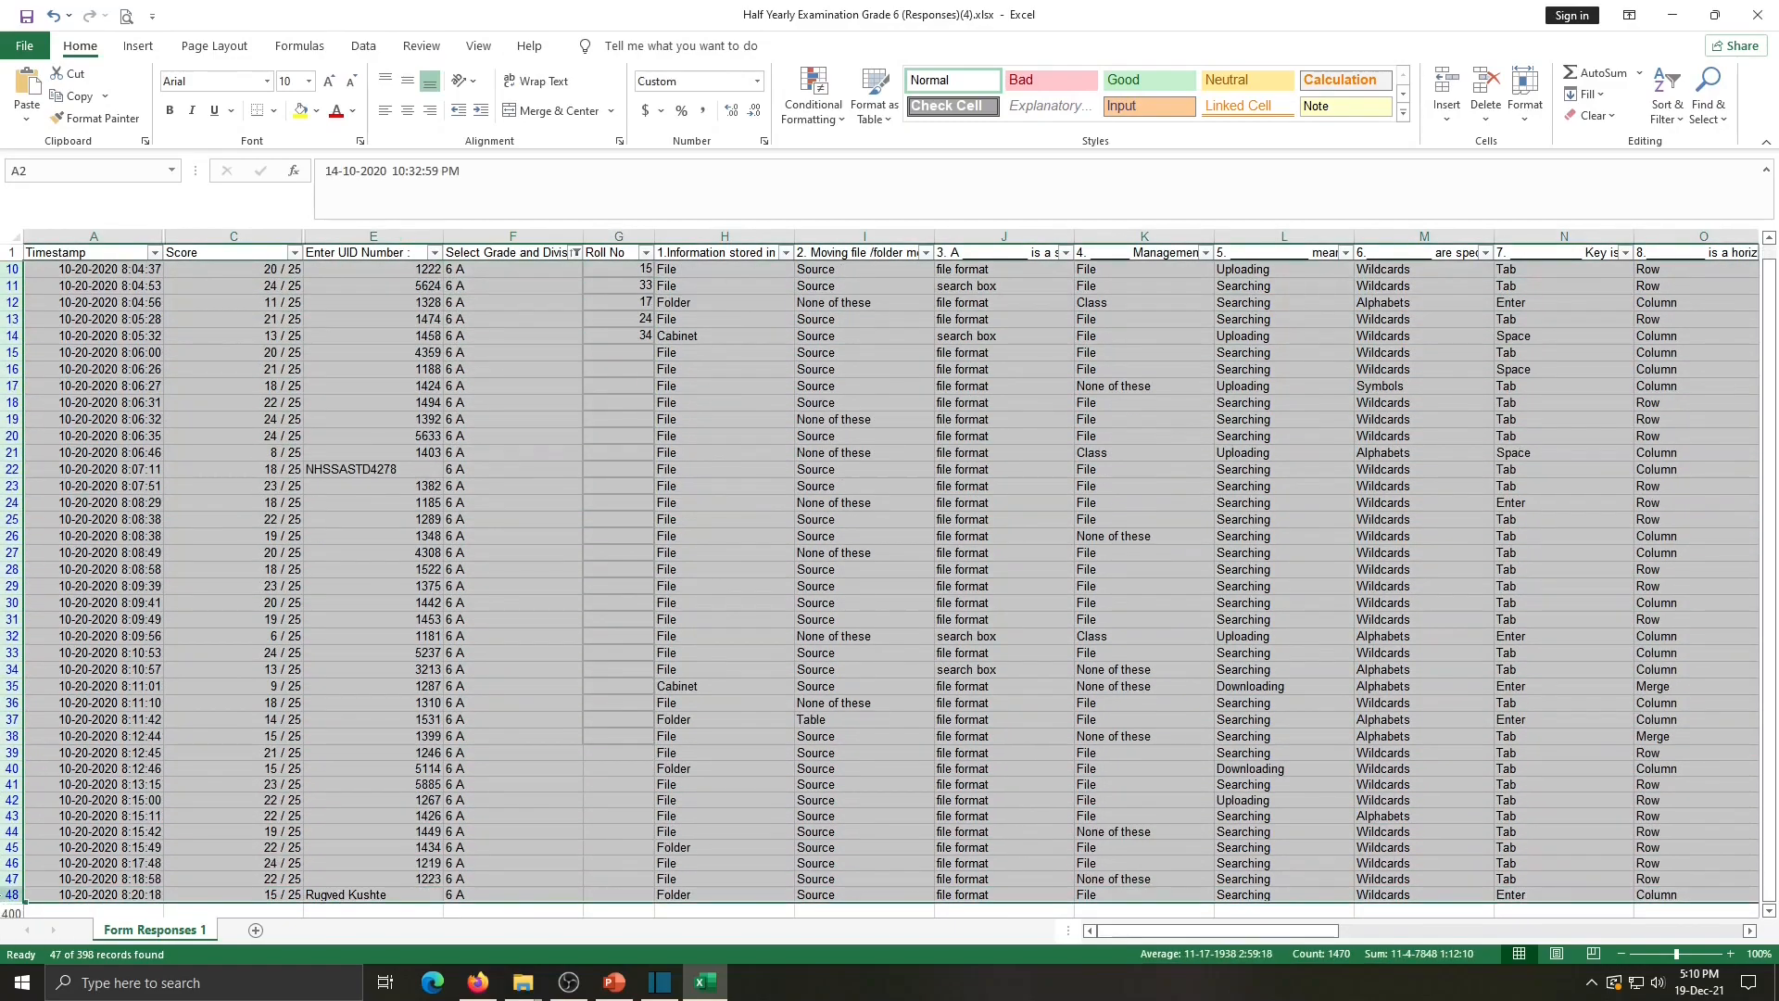
{"action": "key", "text": "ctrl+c"}
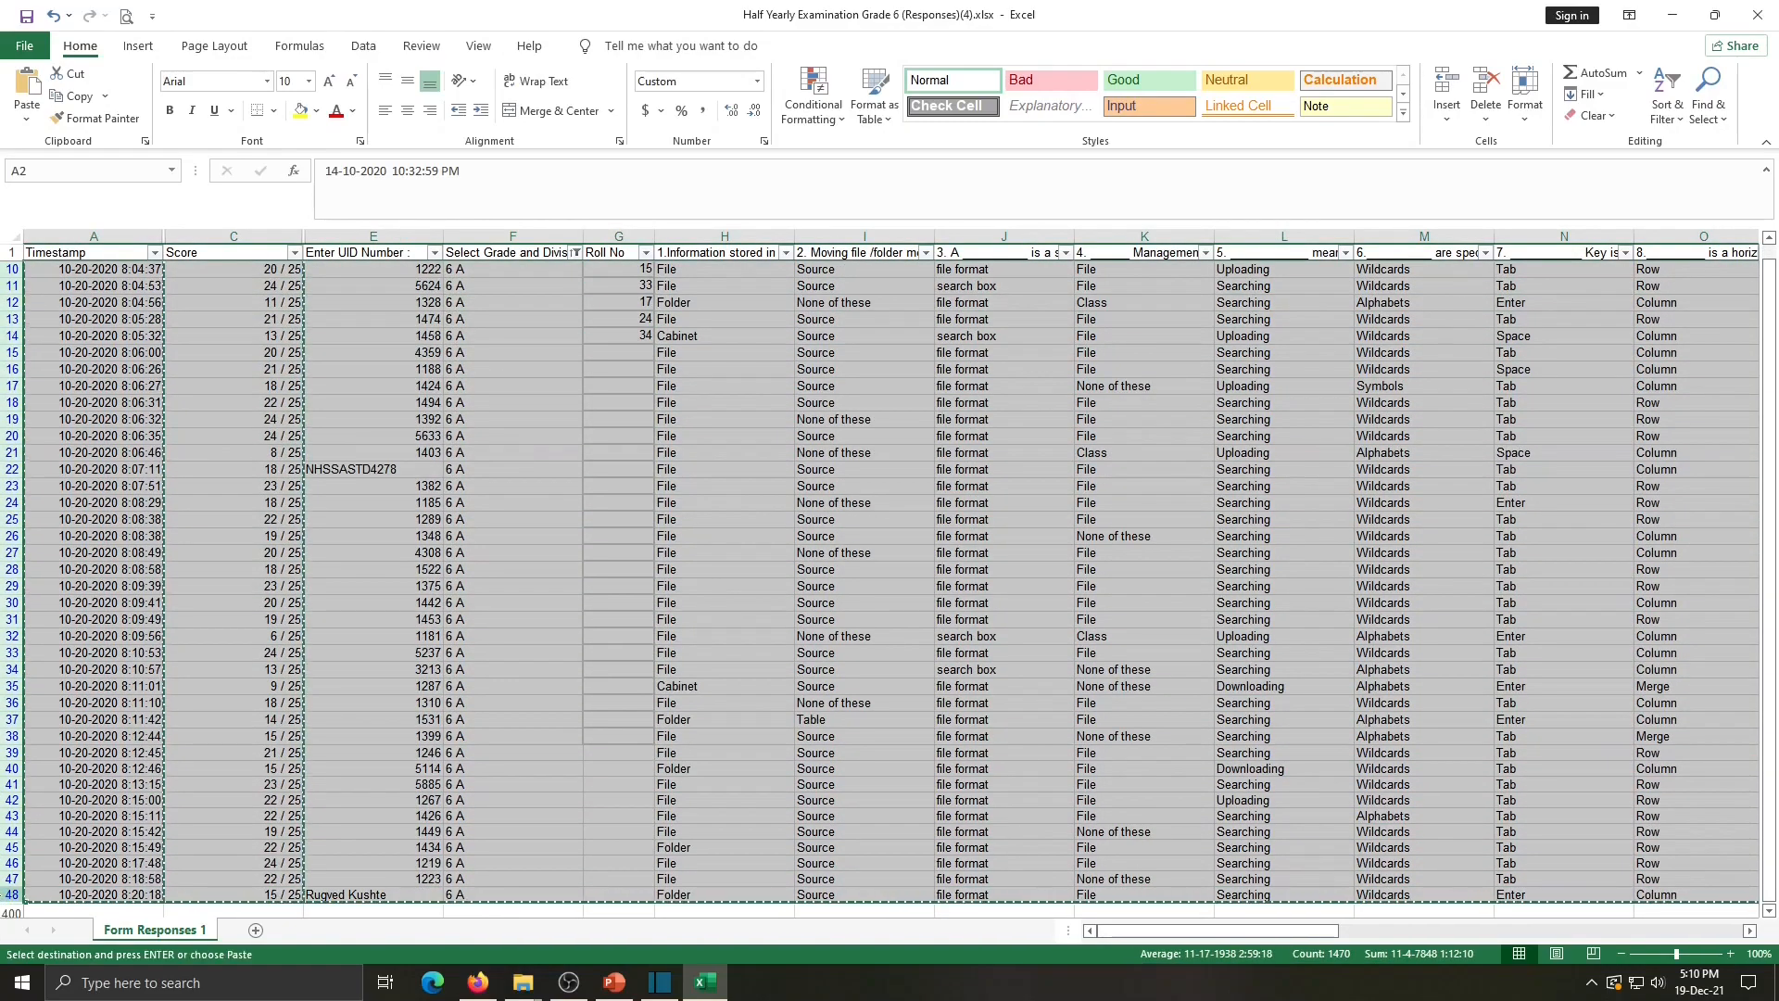
- Paste the copied 6 A rows into a new worksheet and auto-fit column A to the timestamps
{"action": "left_click", "coordinate": [256, 930]}
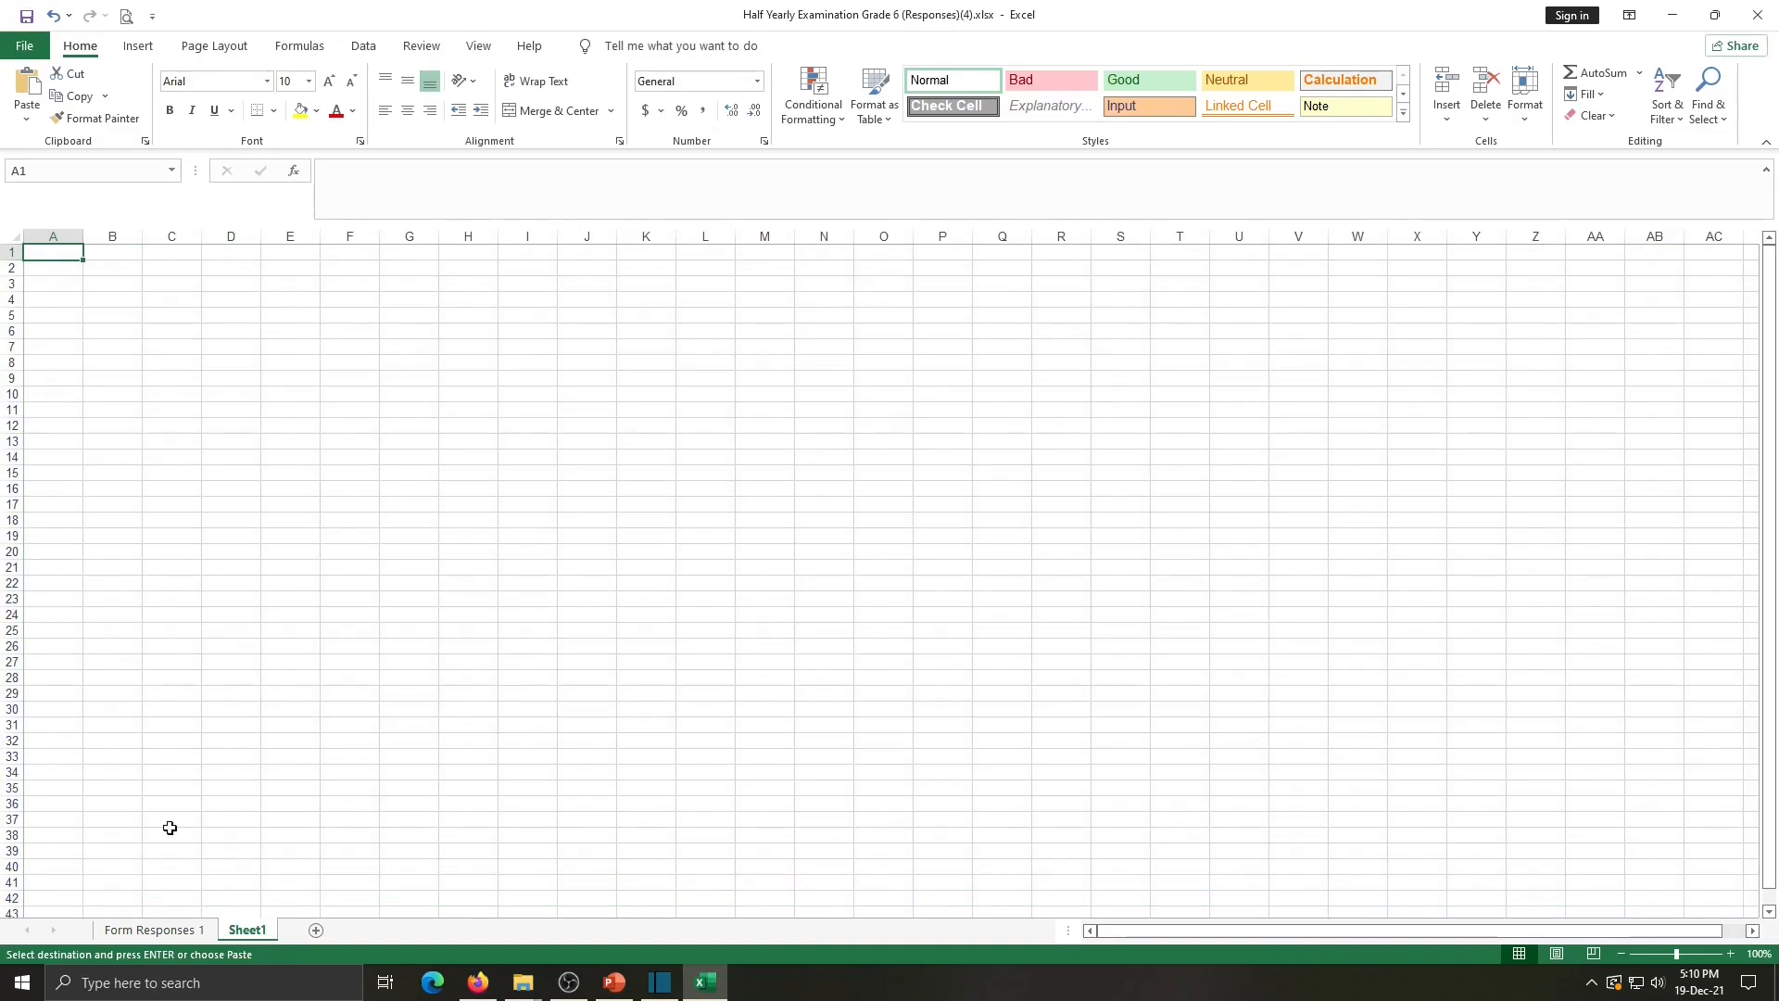
{"action": "left_click", "coordinate": [10, 237]}
{"action": "right_click", "coordinate": [10, 237]}
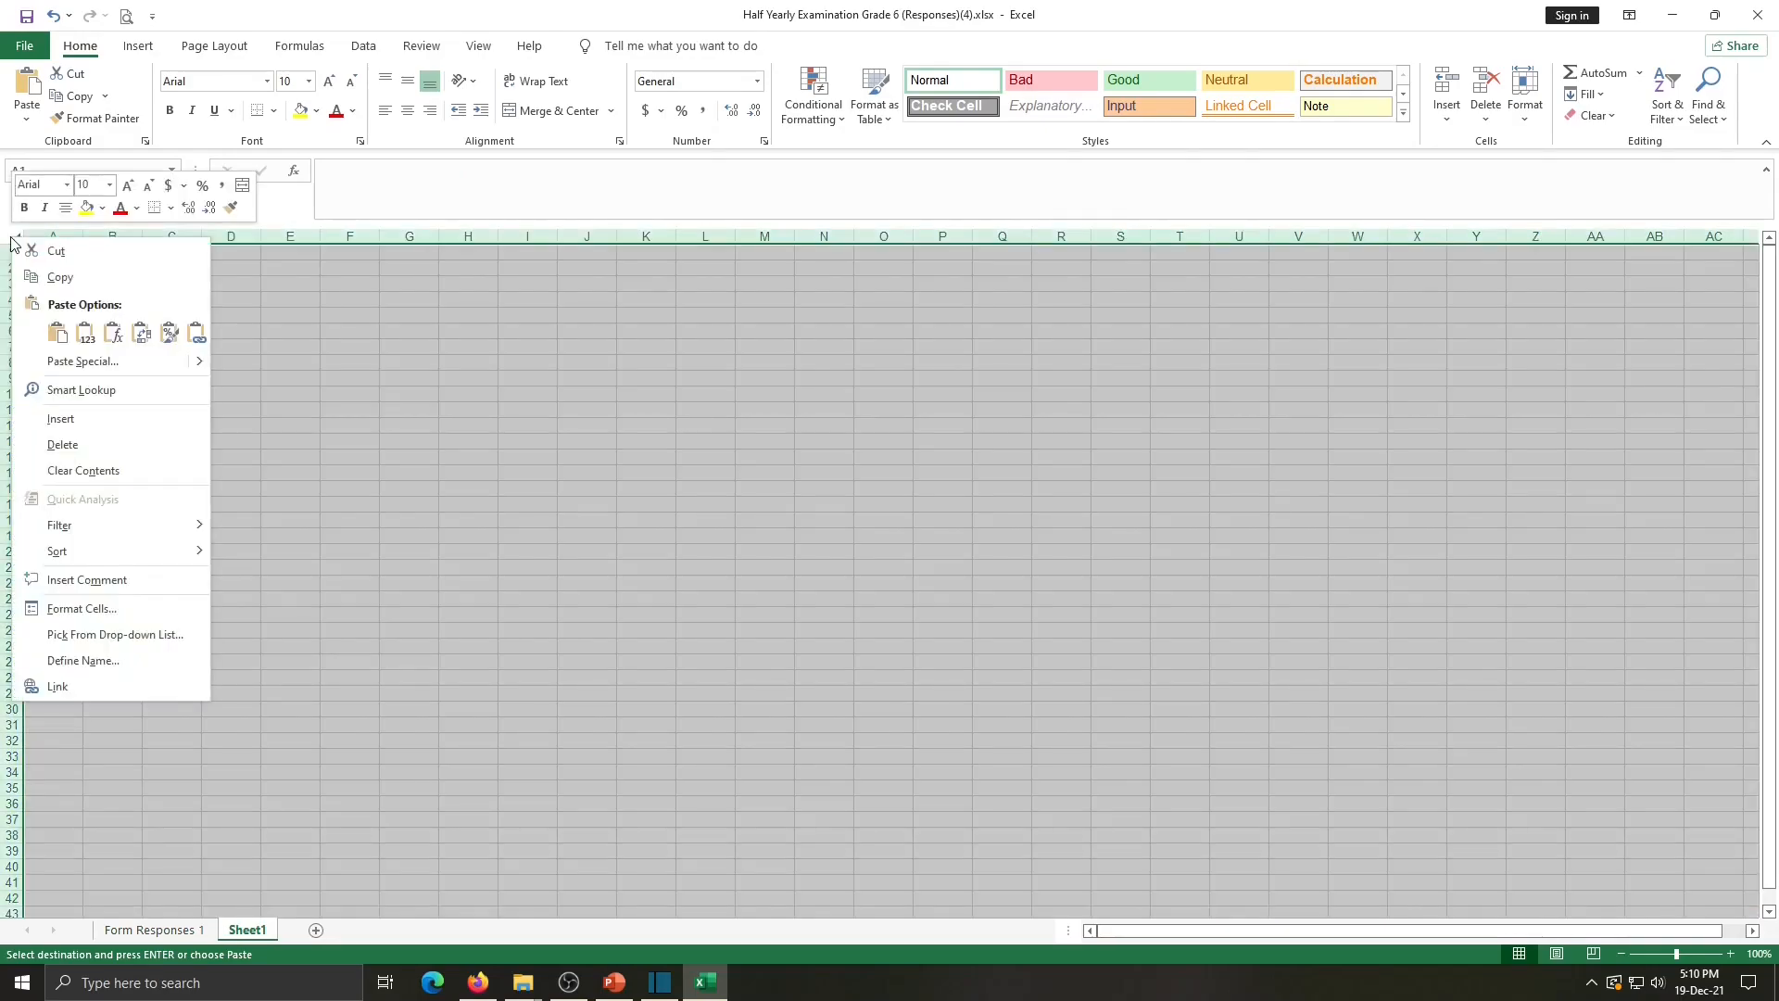
{"action": "left_click", "coordinate": [53, 332]}
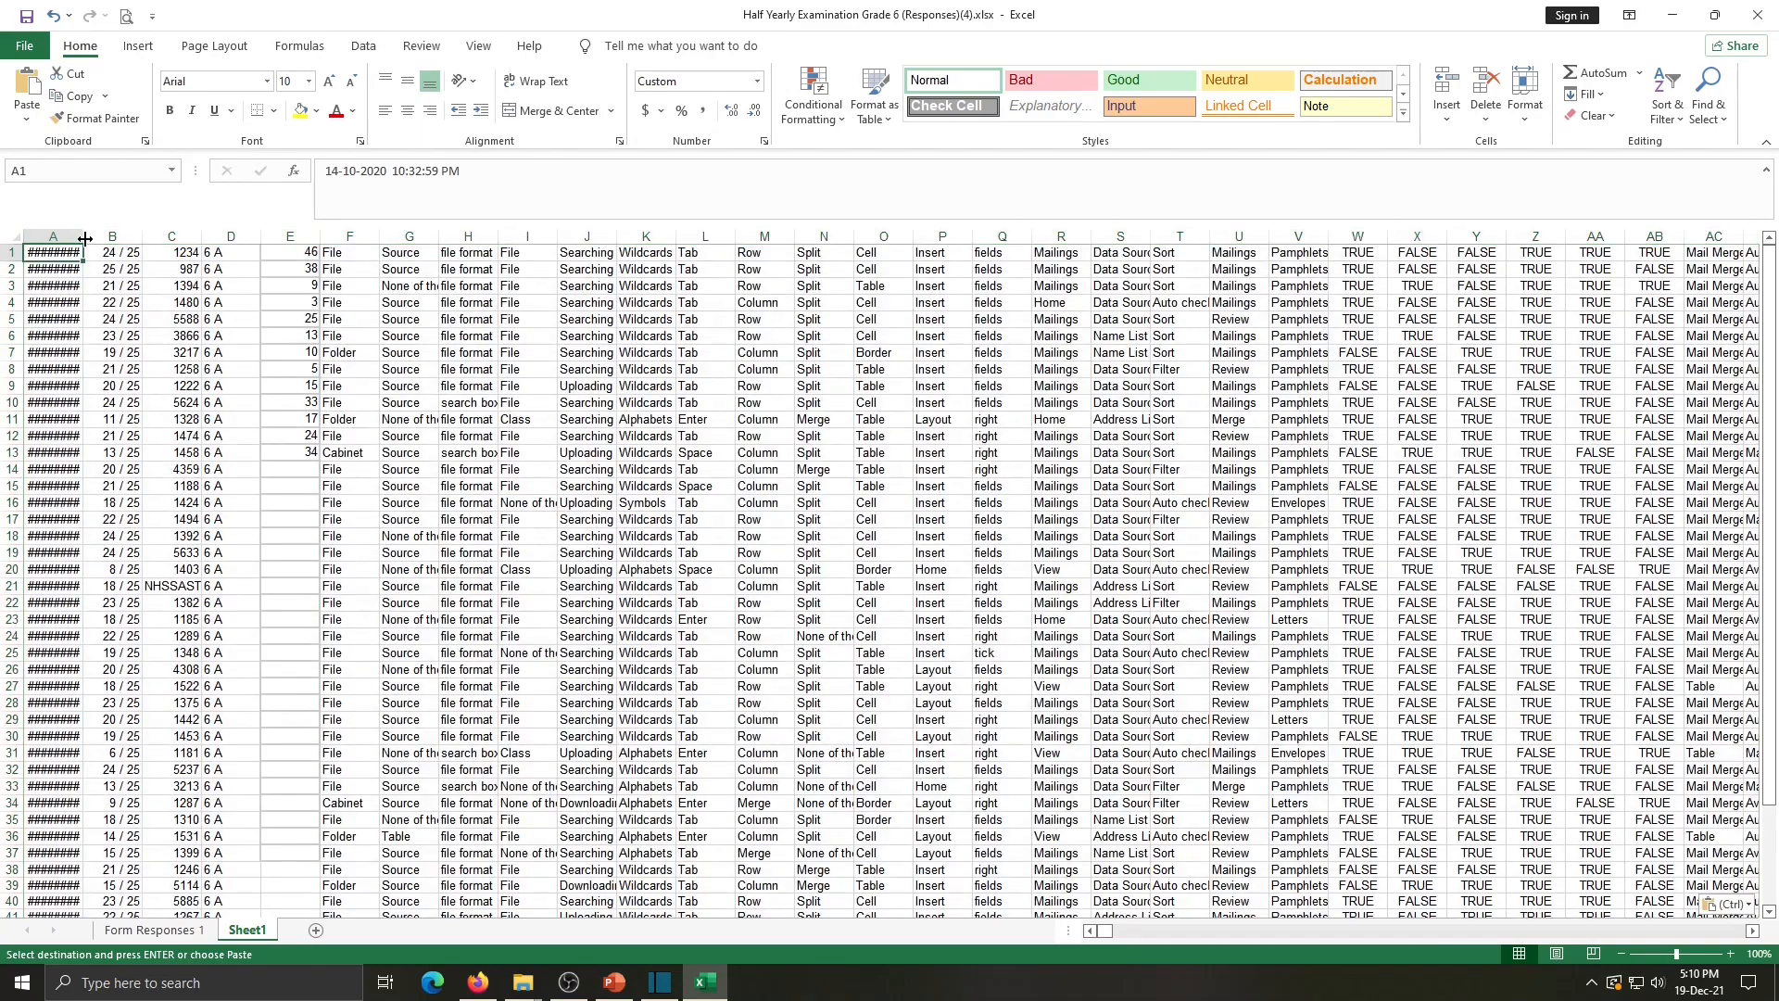
{"action": "left_click", "coordinate": [81, 252]}
{"action": "double_click", "coordinate": [83, 236]}
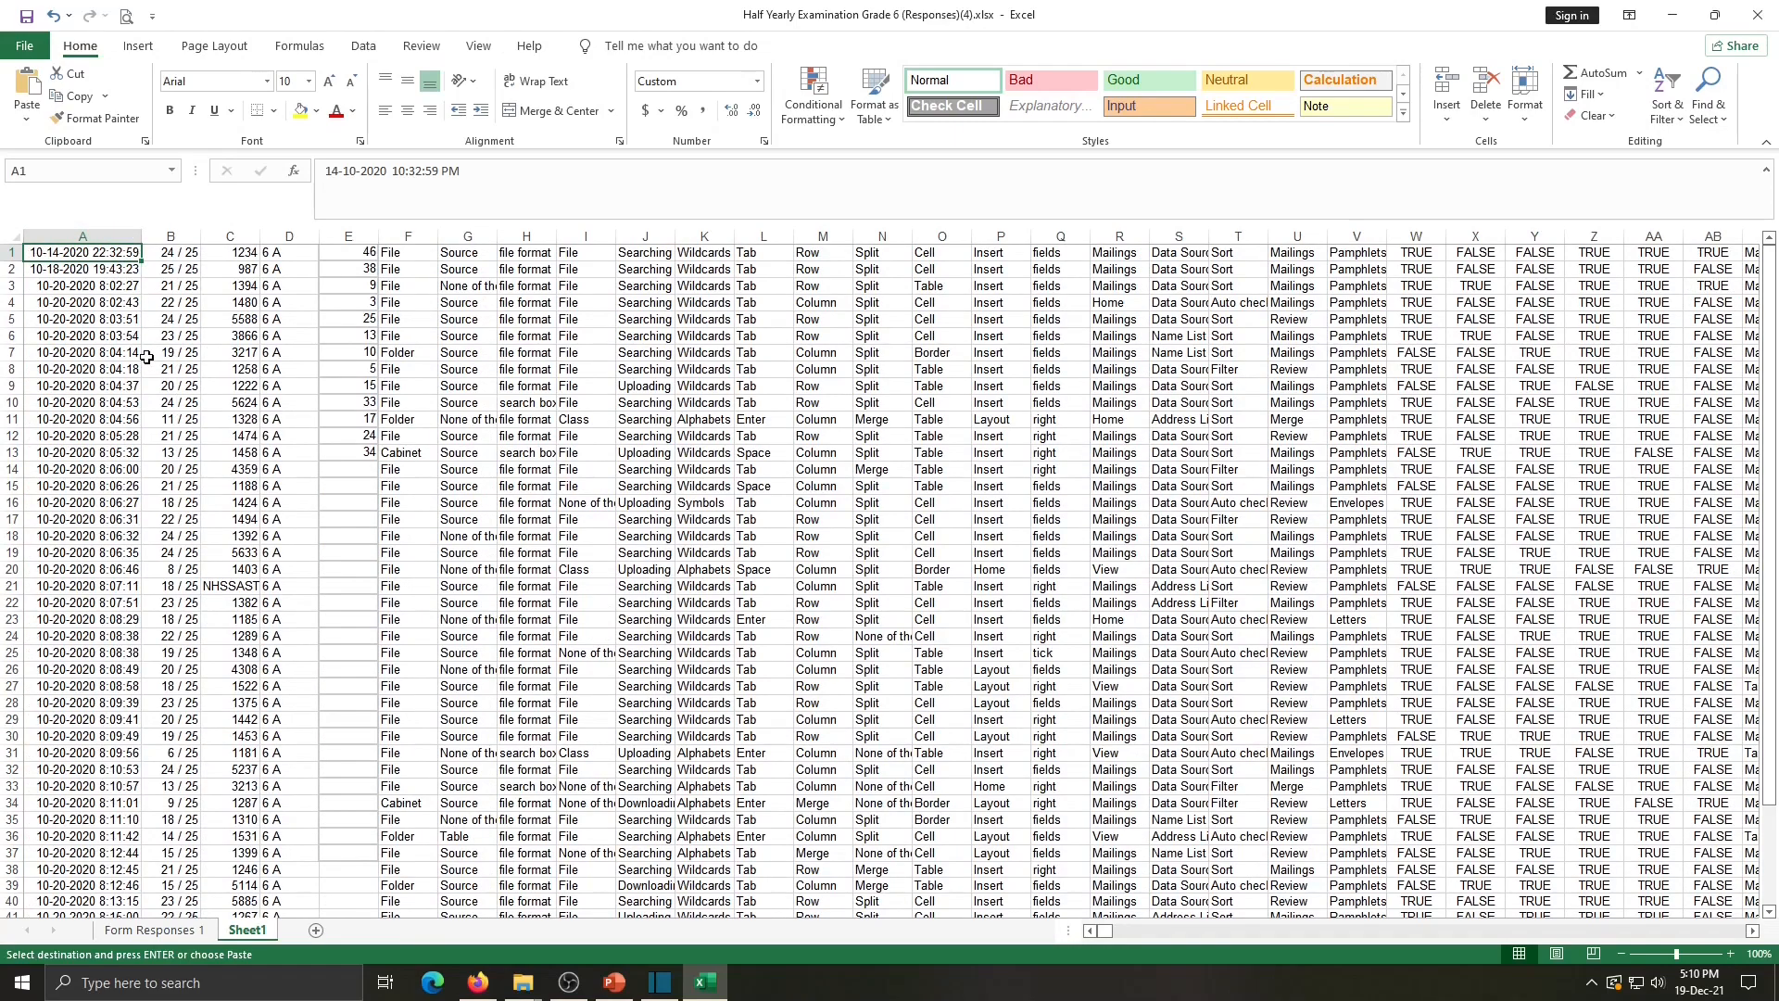
- Rename the sheet holding the pasted rows as 6A and add another blank worksheet
{"action": "right_click", "coordinate": [251, 930]}
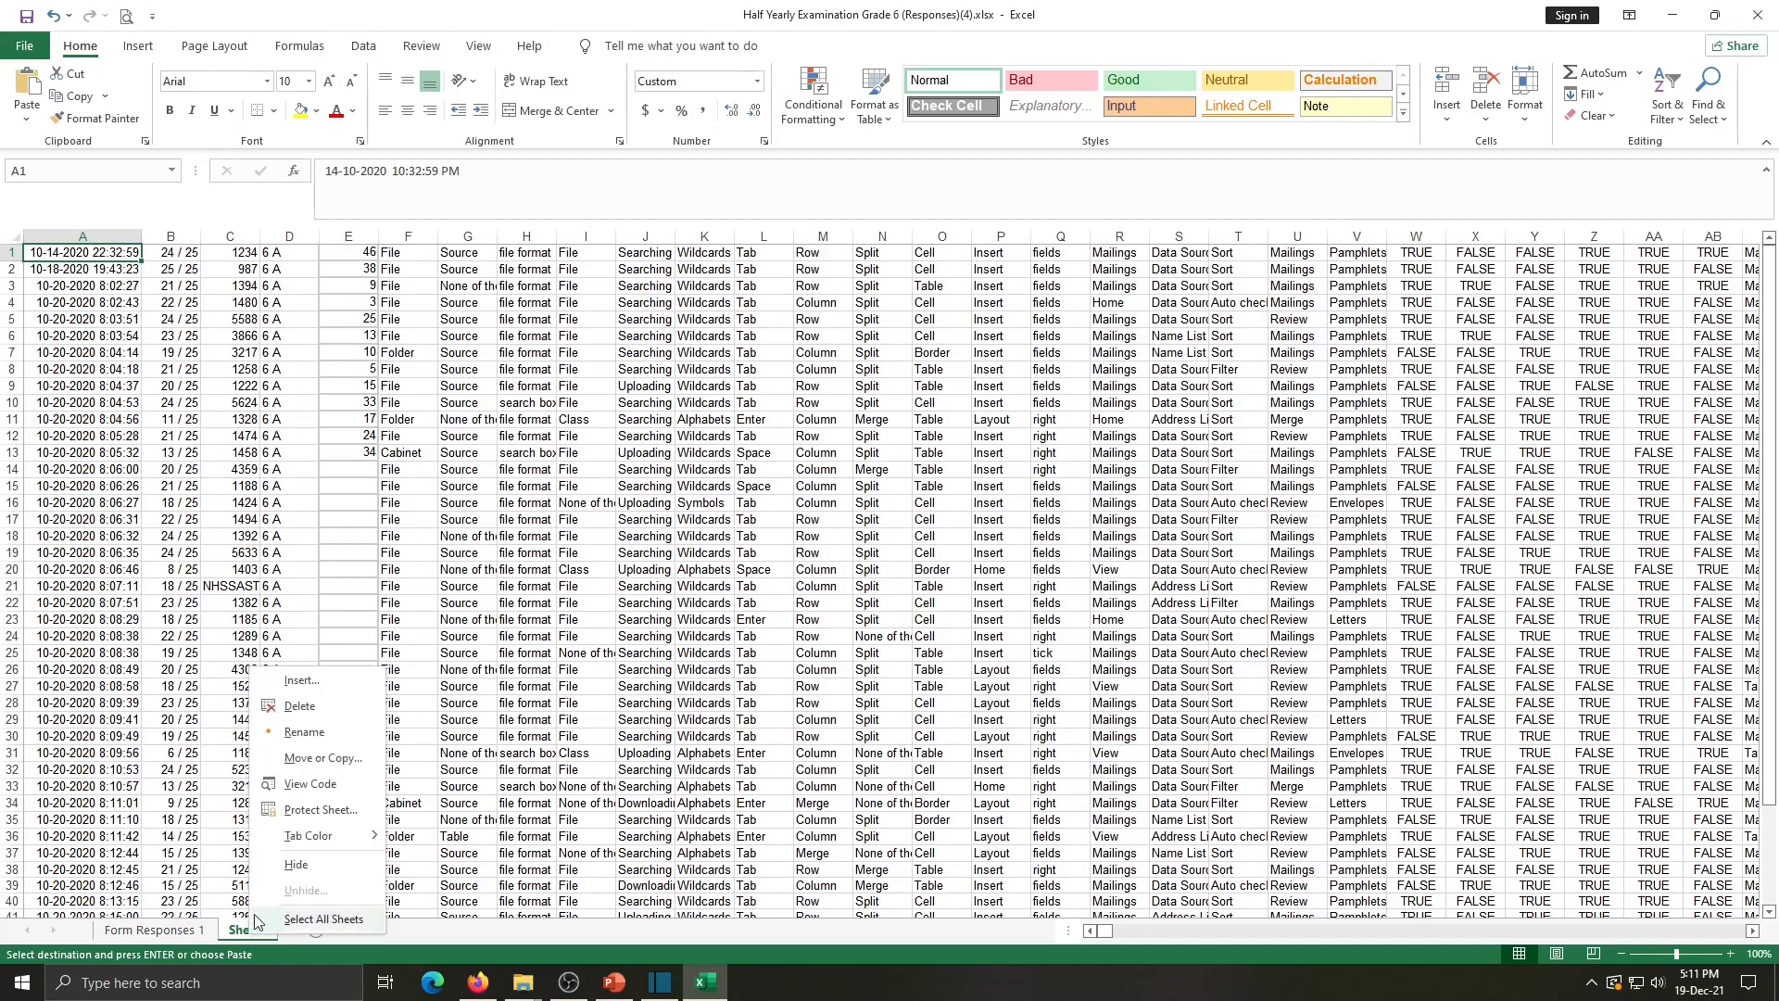
{"action": "left_click", "coordinate": [301, 731]}
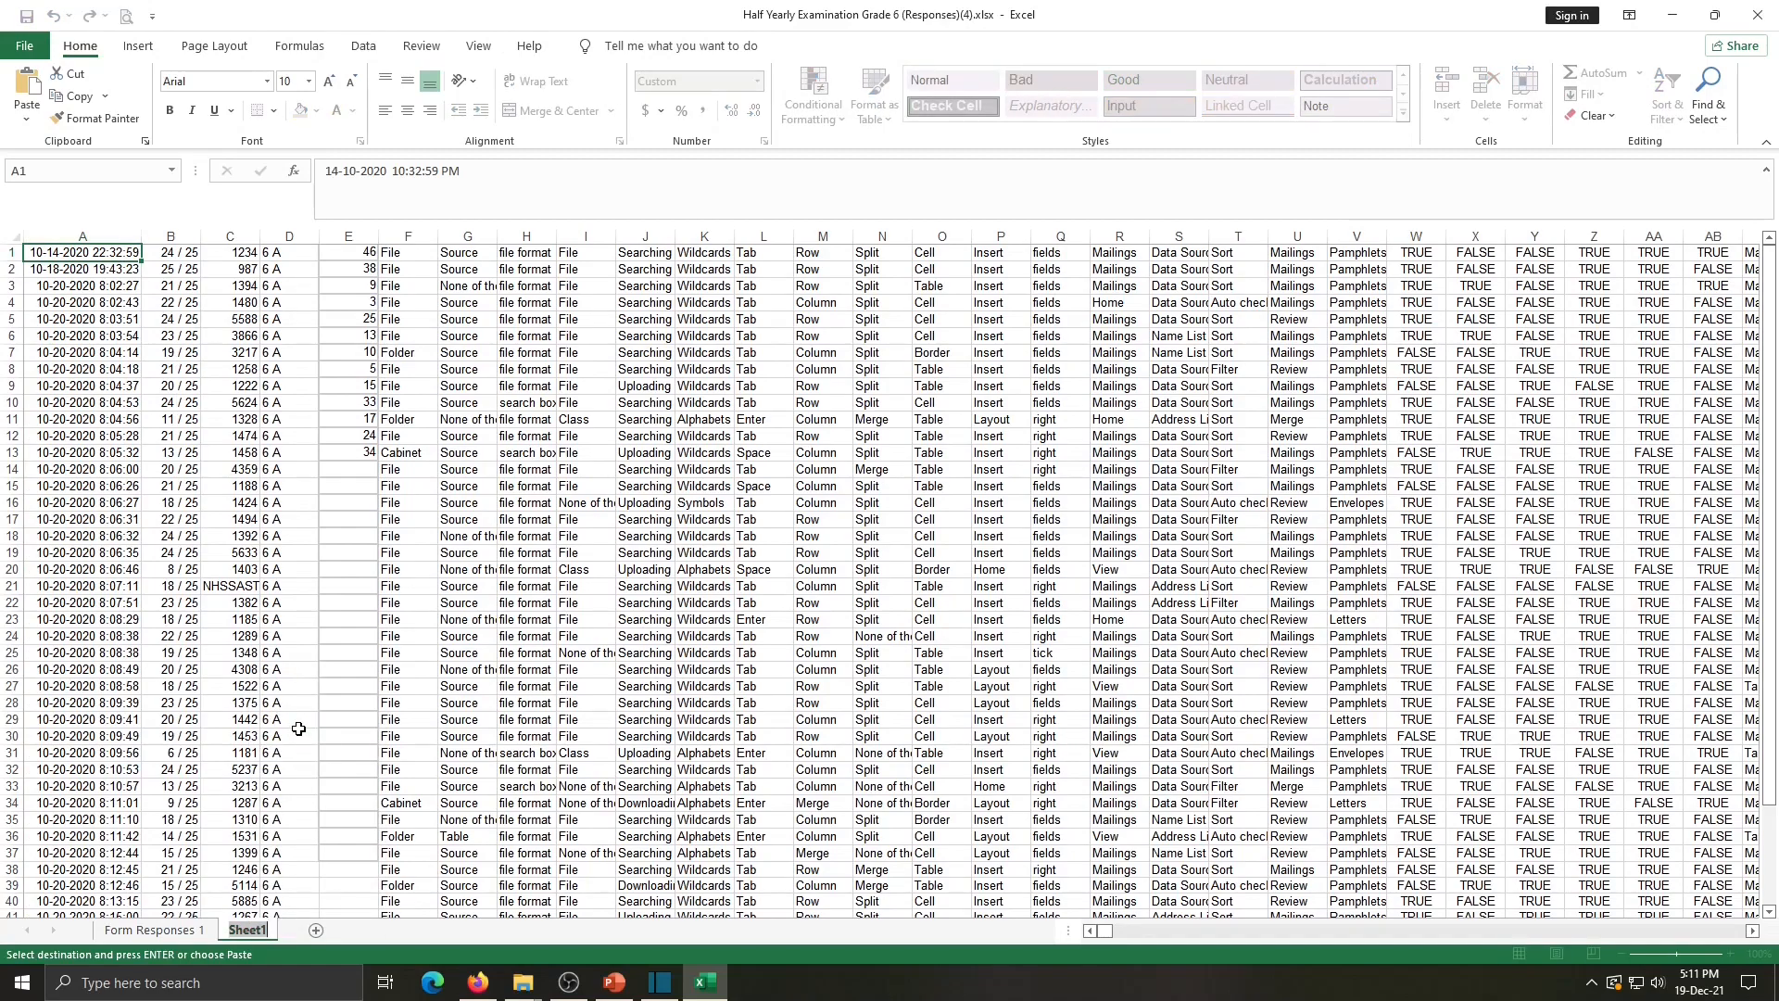
{"action": "key", "text": "BackSpace"}
{"action": "type", "text": "6A"}
{"action": "left_click", "coordinate": [264, 804]}
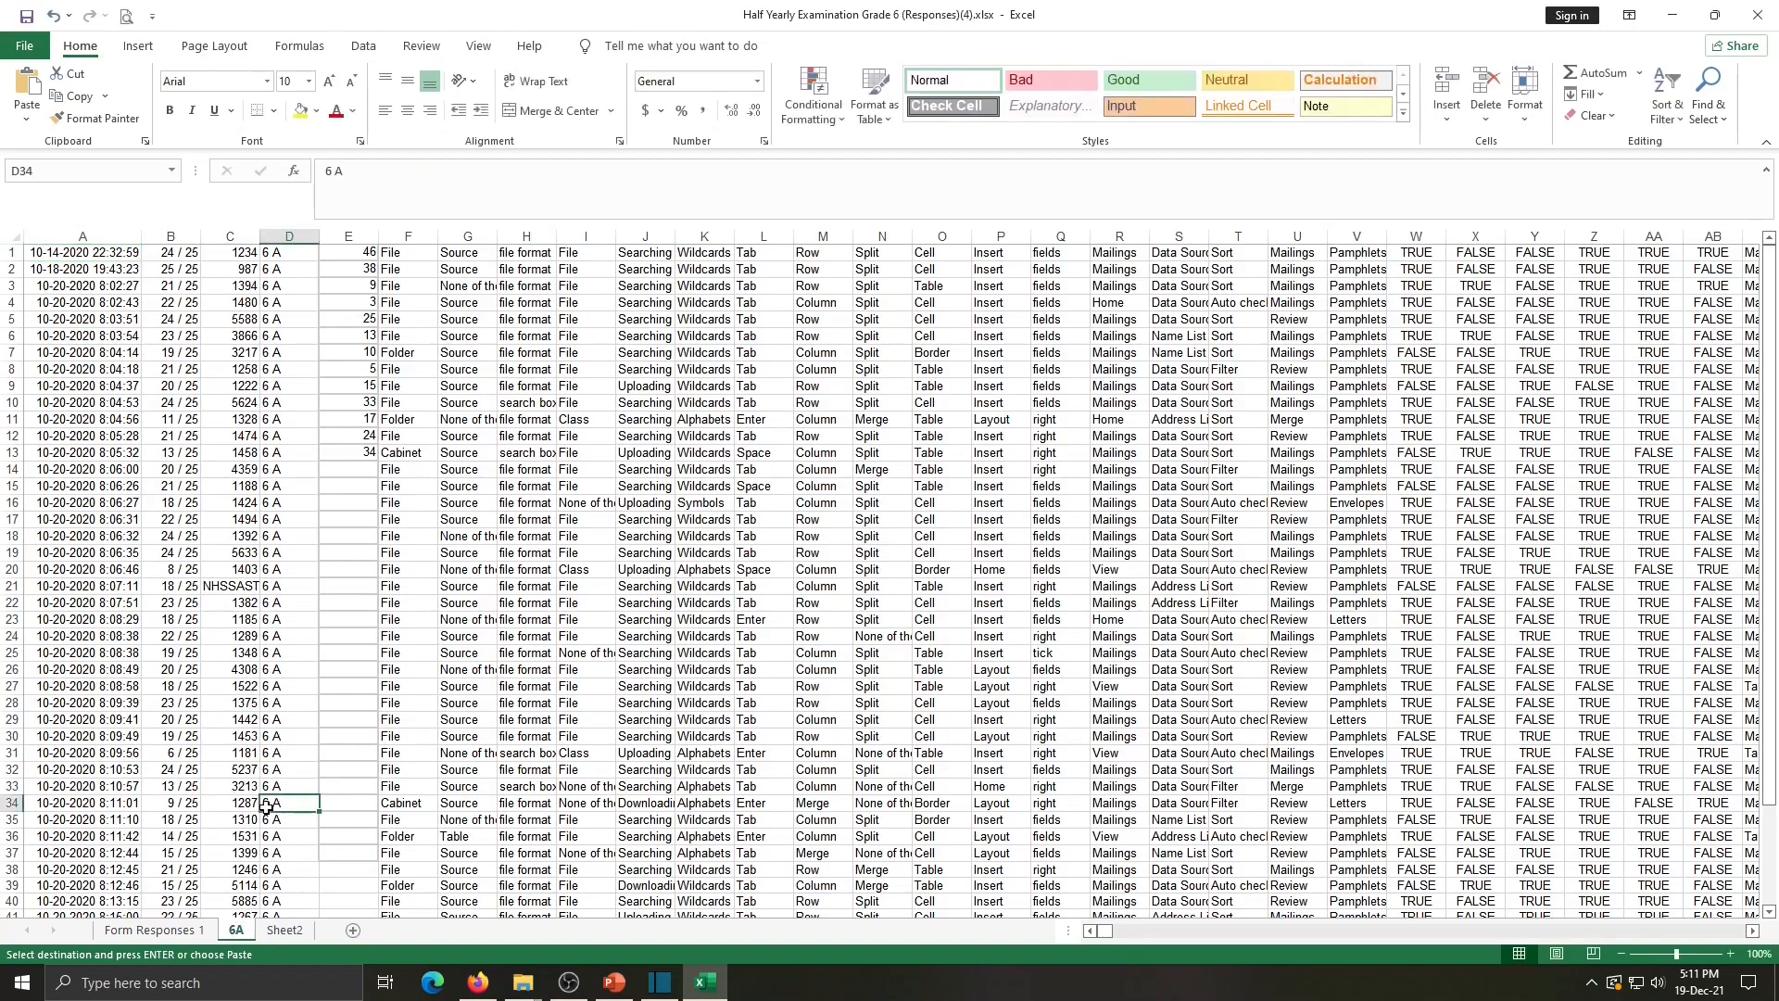
- Return to the Form Responses 1 sheet and clear the copied range's selection and marquee
{"action": "left_click", "coordinate": [155, 934]}
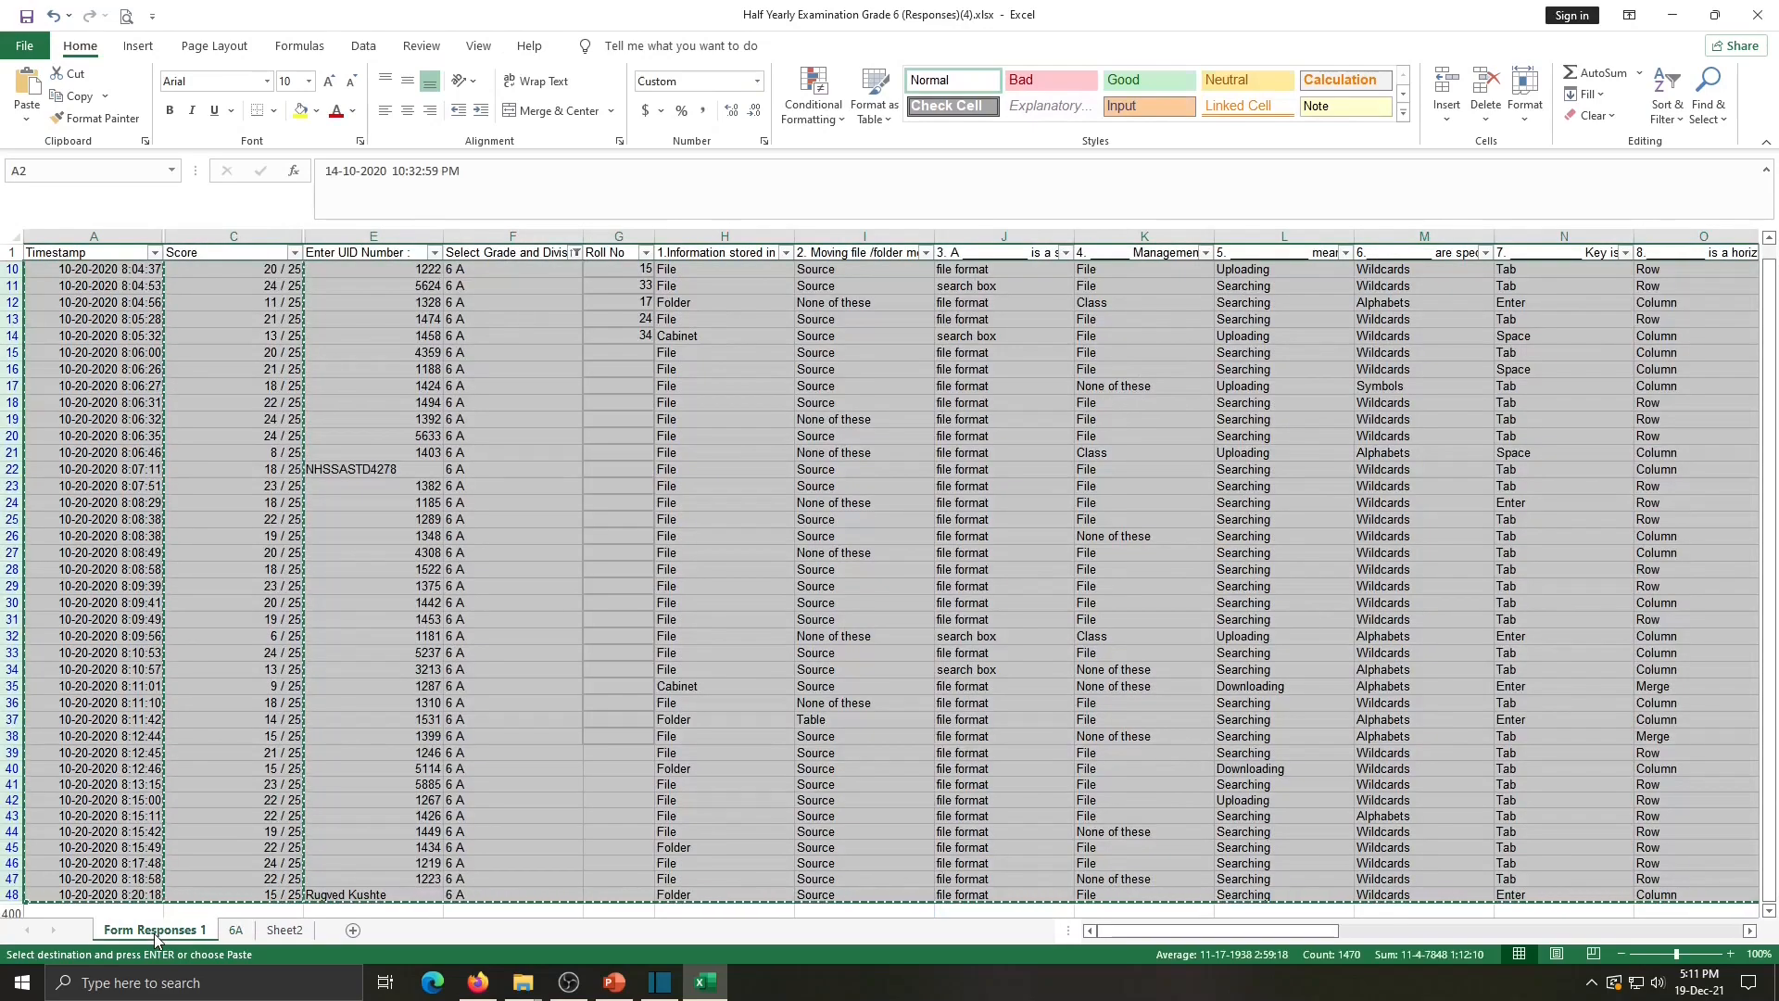
{"action": "left_click", "coordinate": [94, 736]}
{"action": "key", "text": "Escape"}
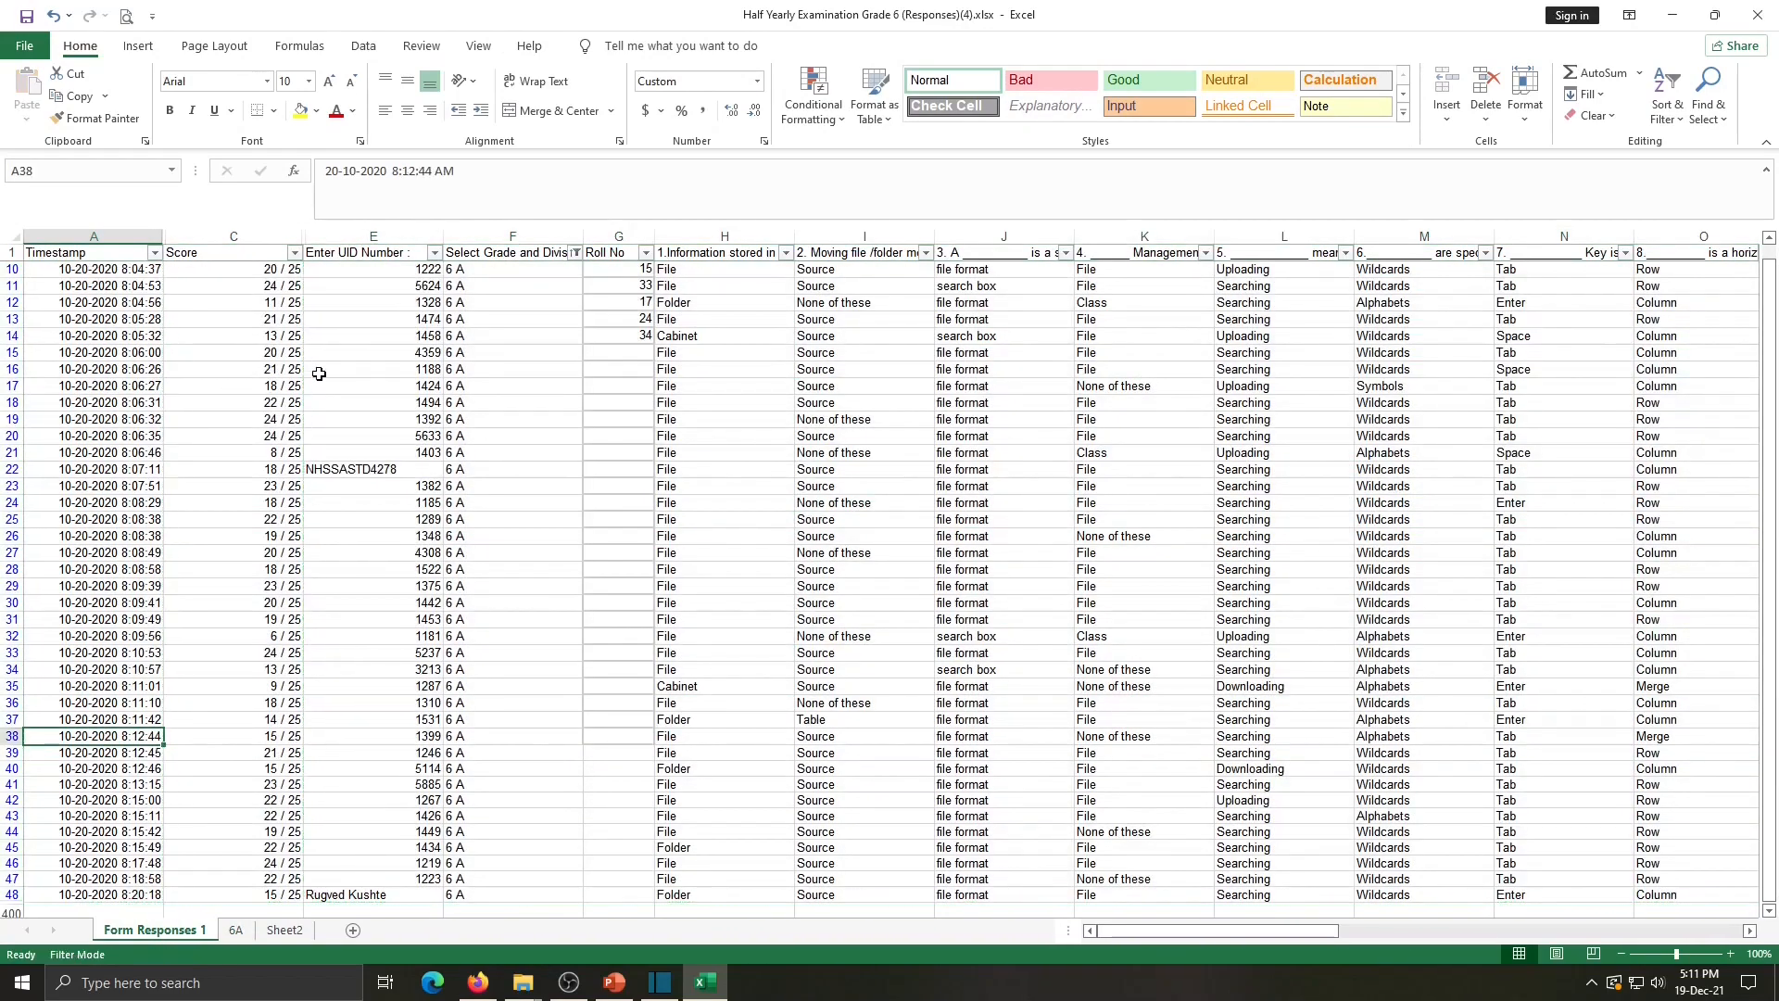
- Change the Grade and Division filter from 6 A to show only the 6 B responses
{"action": "left_click", "coordinate": [575, 253]}
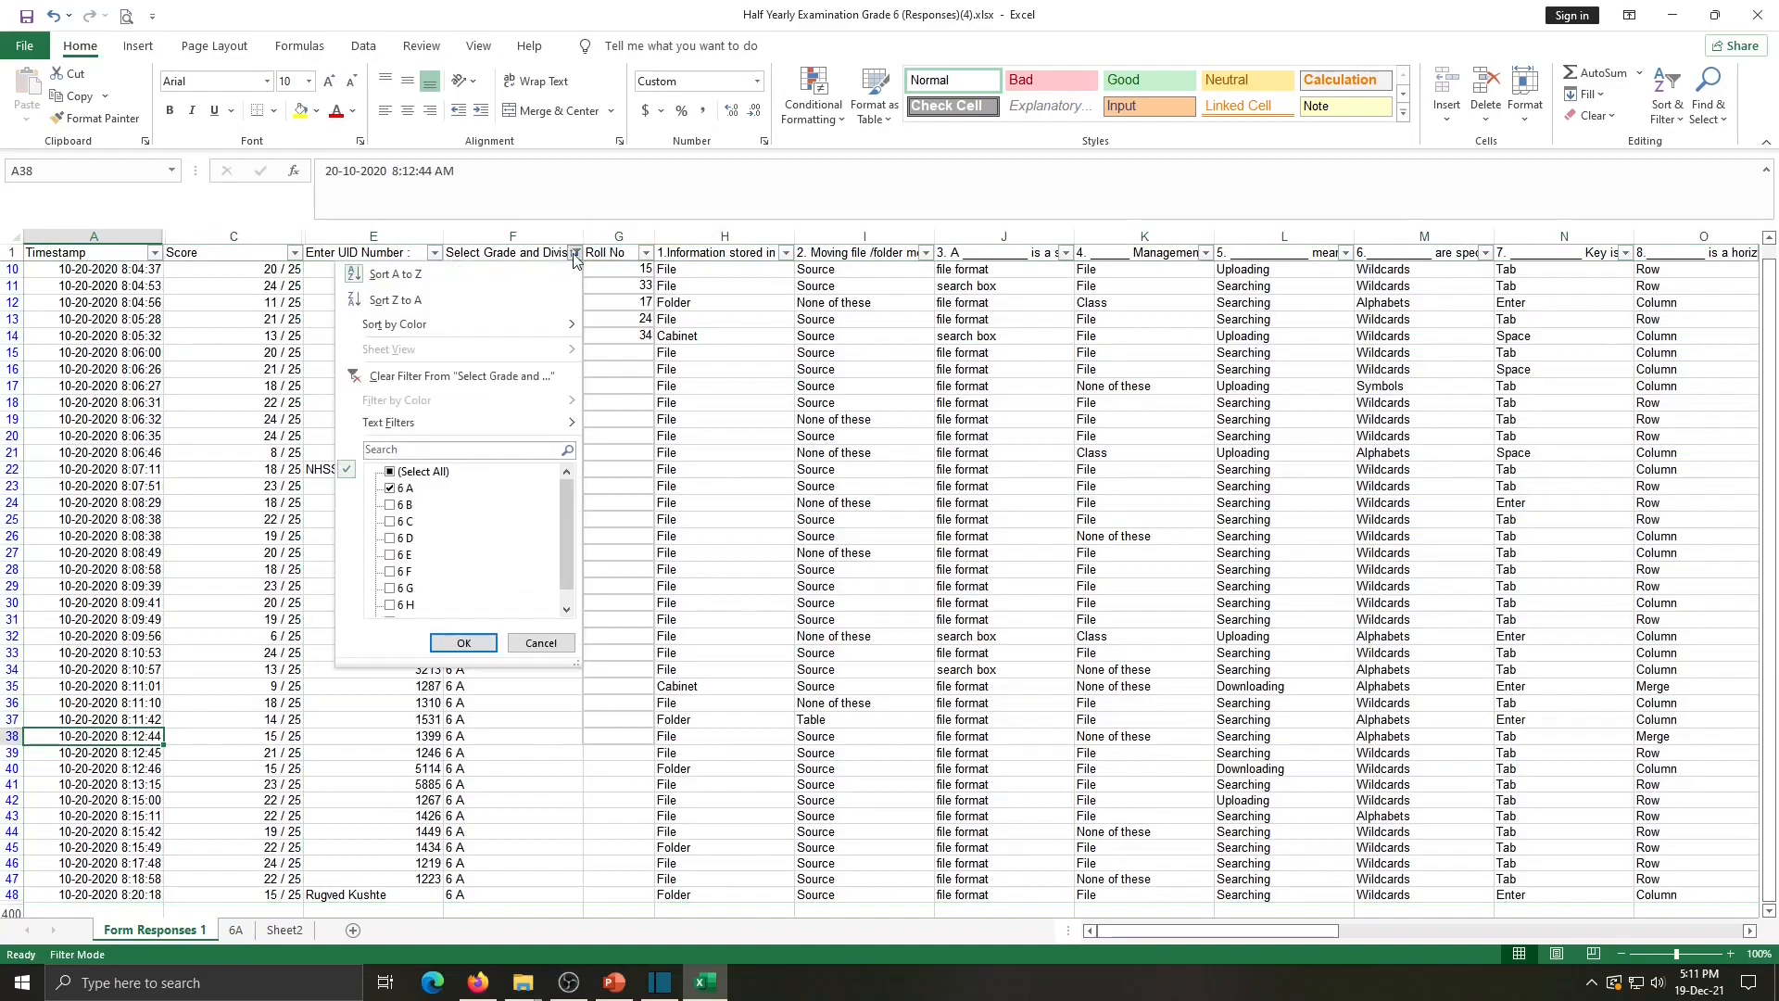
{"action": "left_click", "coordinate": [403, 505]}
{"action": "left_click", "coordinate": [405, 489]}
{"action": "left_click", "coordinate": [475, 642]}
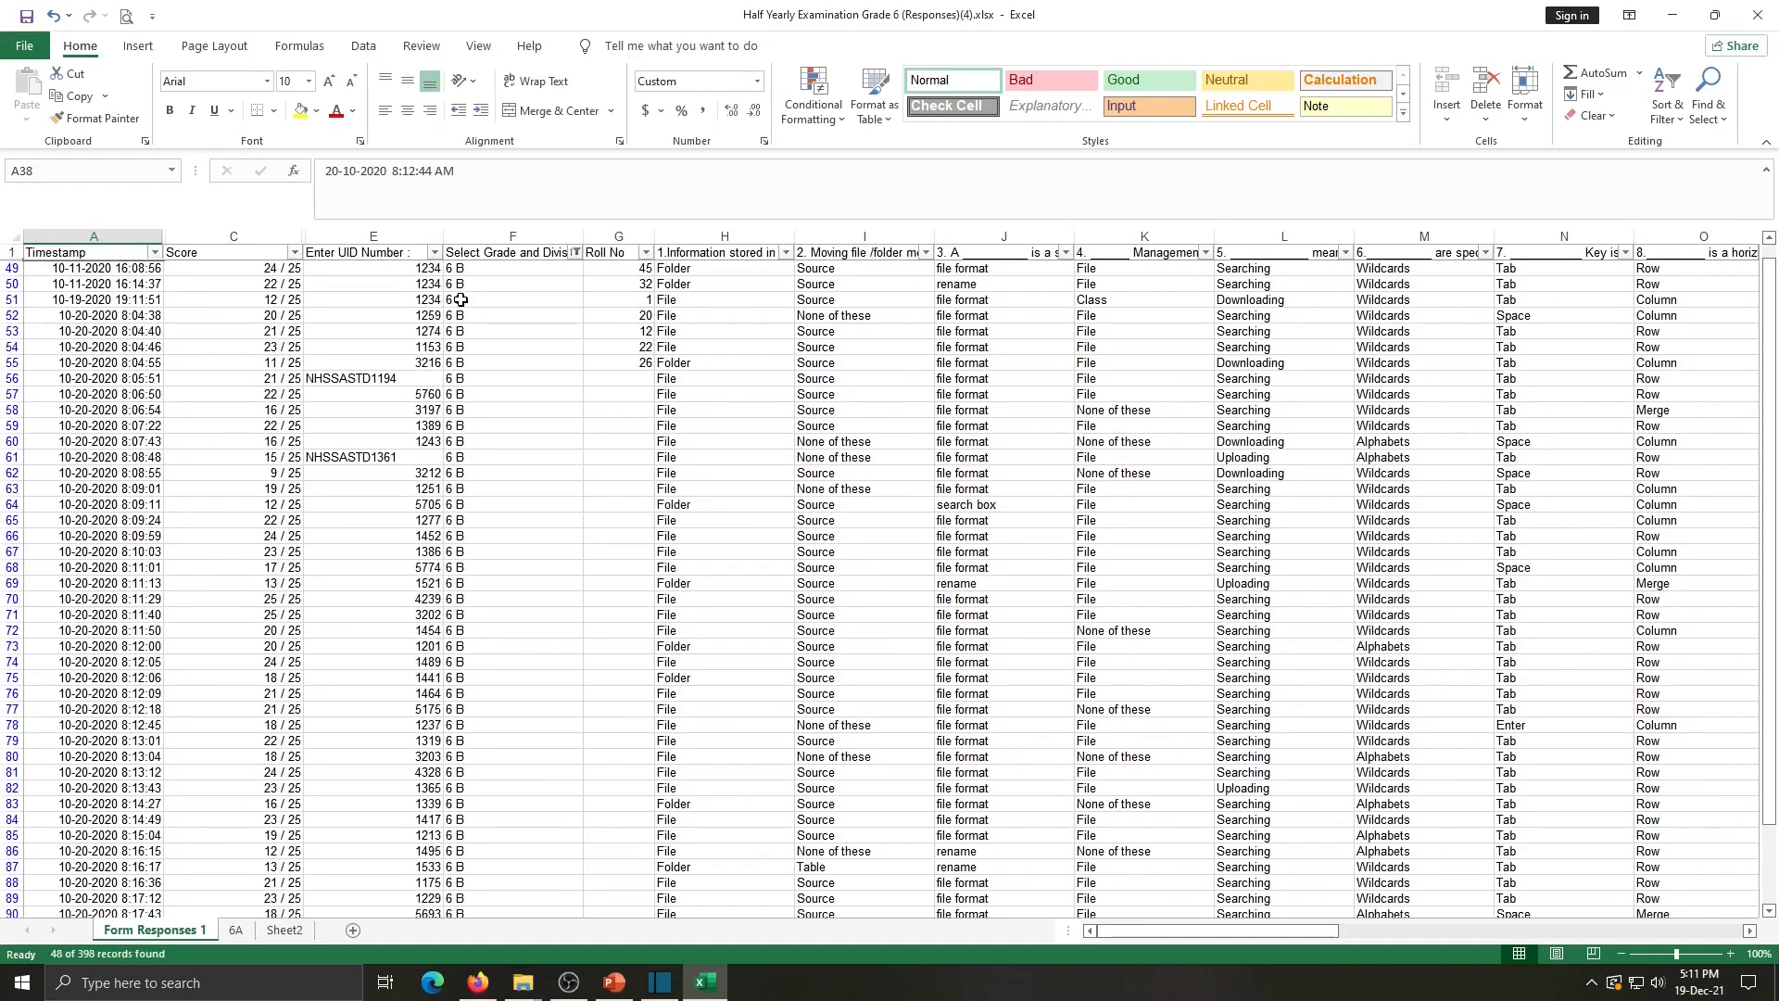
- Copy all the filtered 6 B response rows, from row 49 down to row 96, without the header row
{"action": "scroll", "coordinate": [561, 666], "scroll_direction": "down", "scroll_amount": 3}
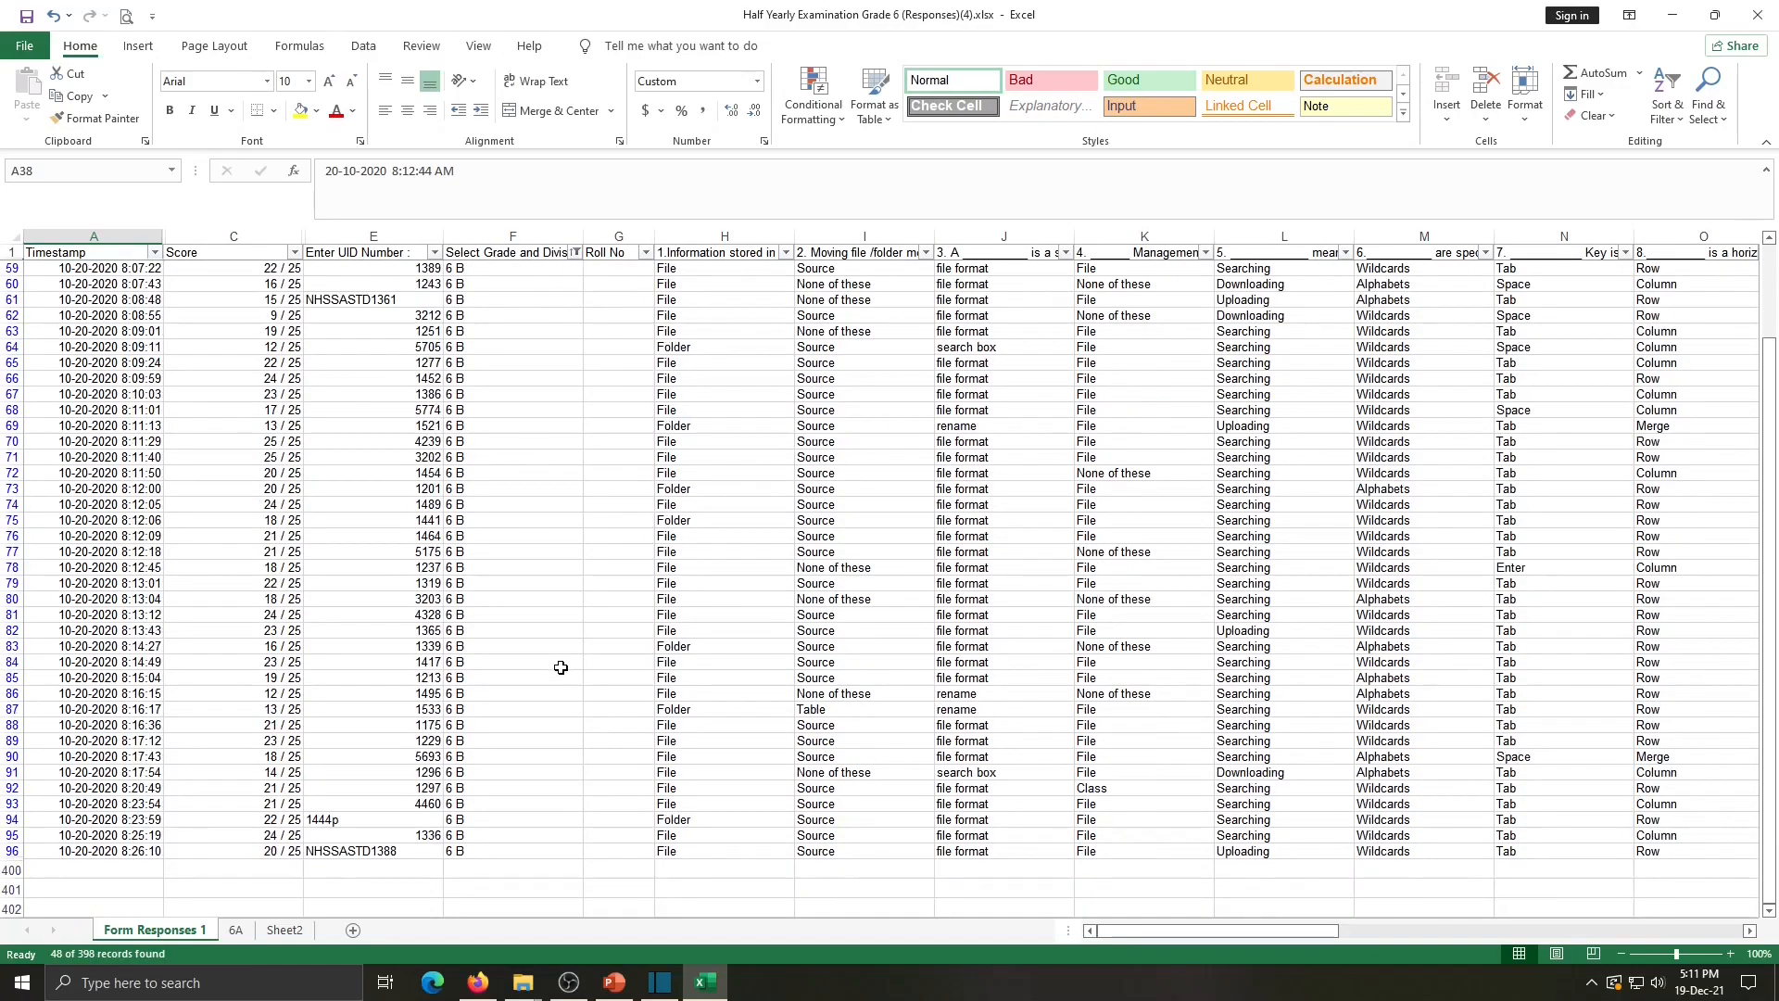
{"action": "scroll", "coordinate": [561, 666], "scroll_direction": "up", "scroll_amount": 3}
{"action": "left_click_drag", "start_coordinate": [11, 268], "coordinate": [3, 887]}
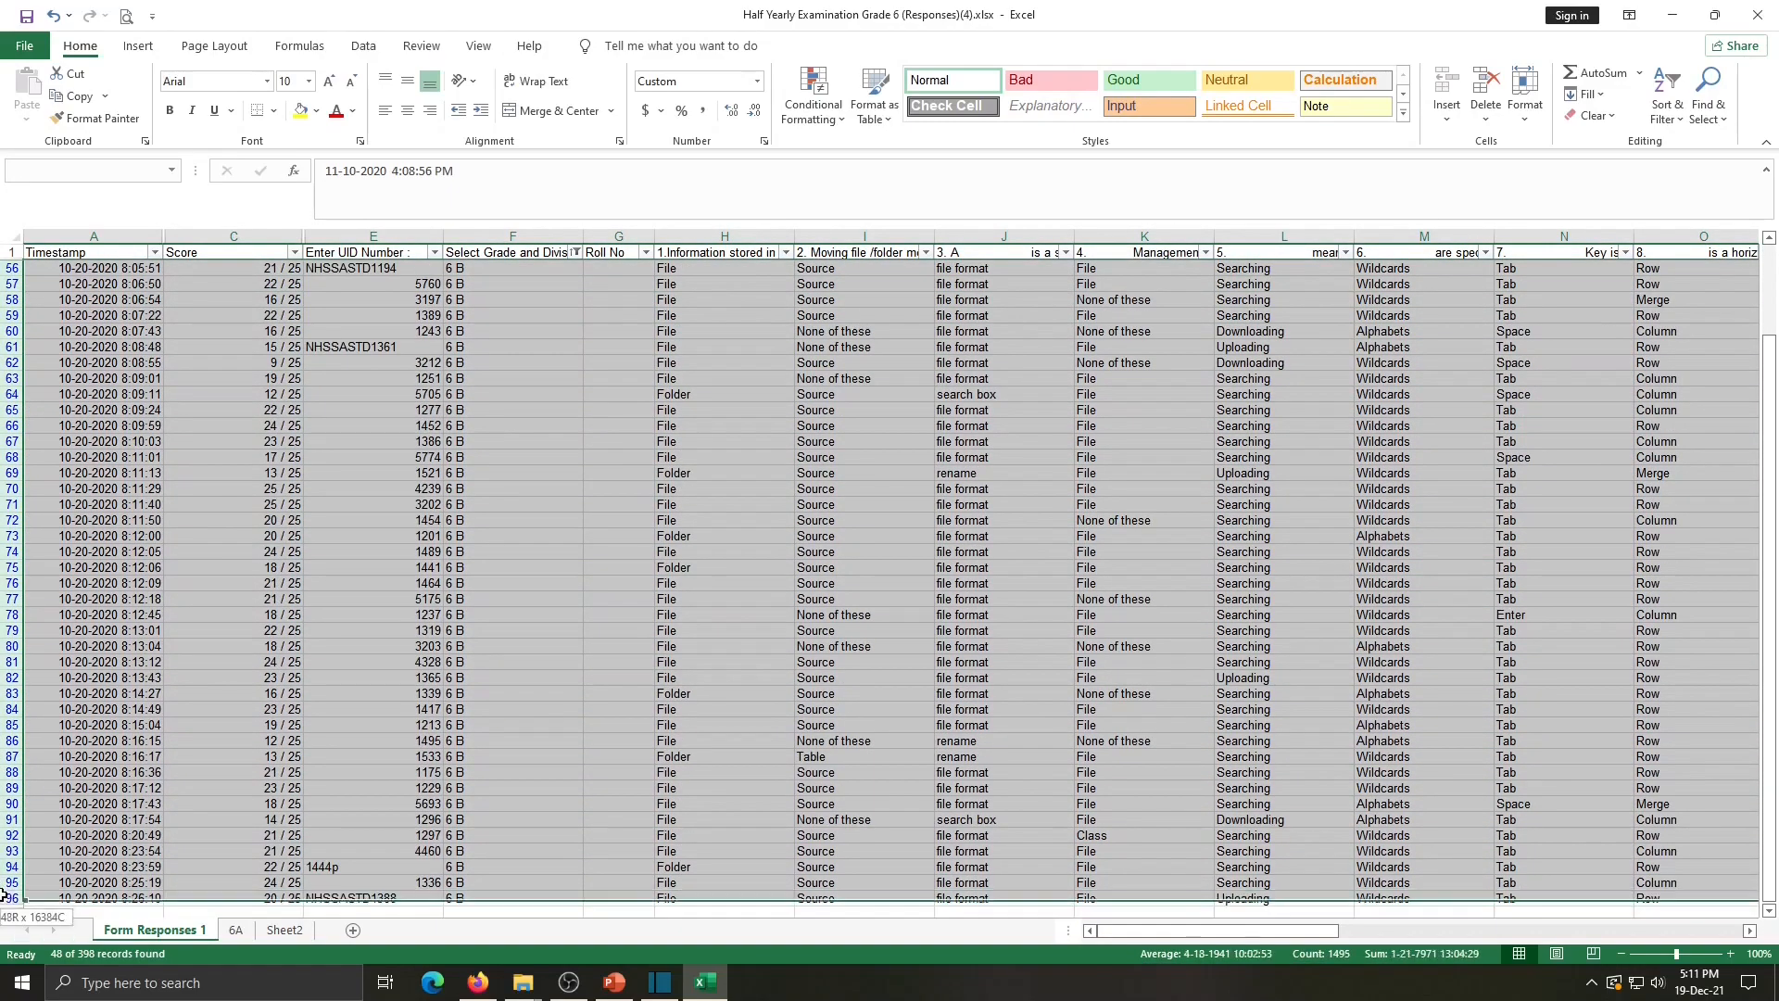
{"action": "key", "text": "ctrl+c"}
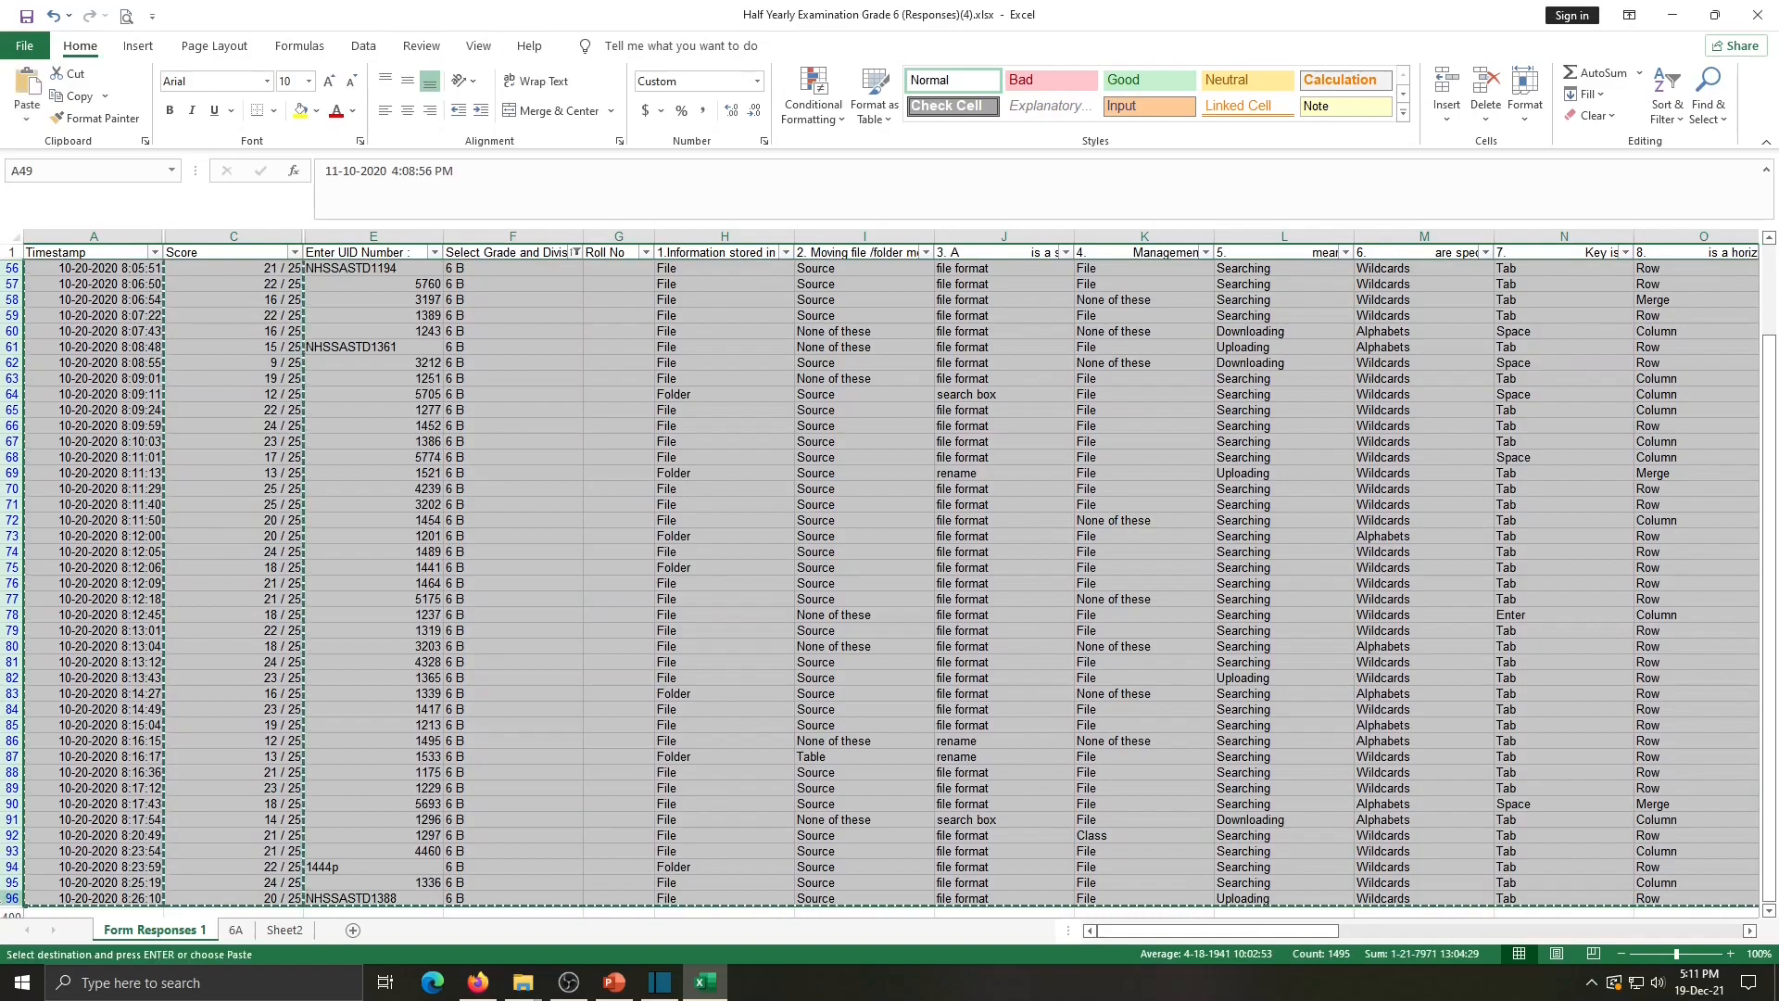
- Paste the copied 6 B rows into the blank Sheet2 and auto-fit column A to the timestamps
{"action": "left_click", "coordinate": [285, 929]}
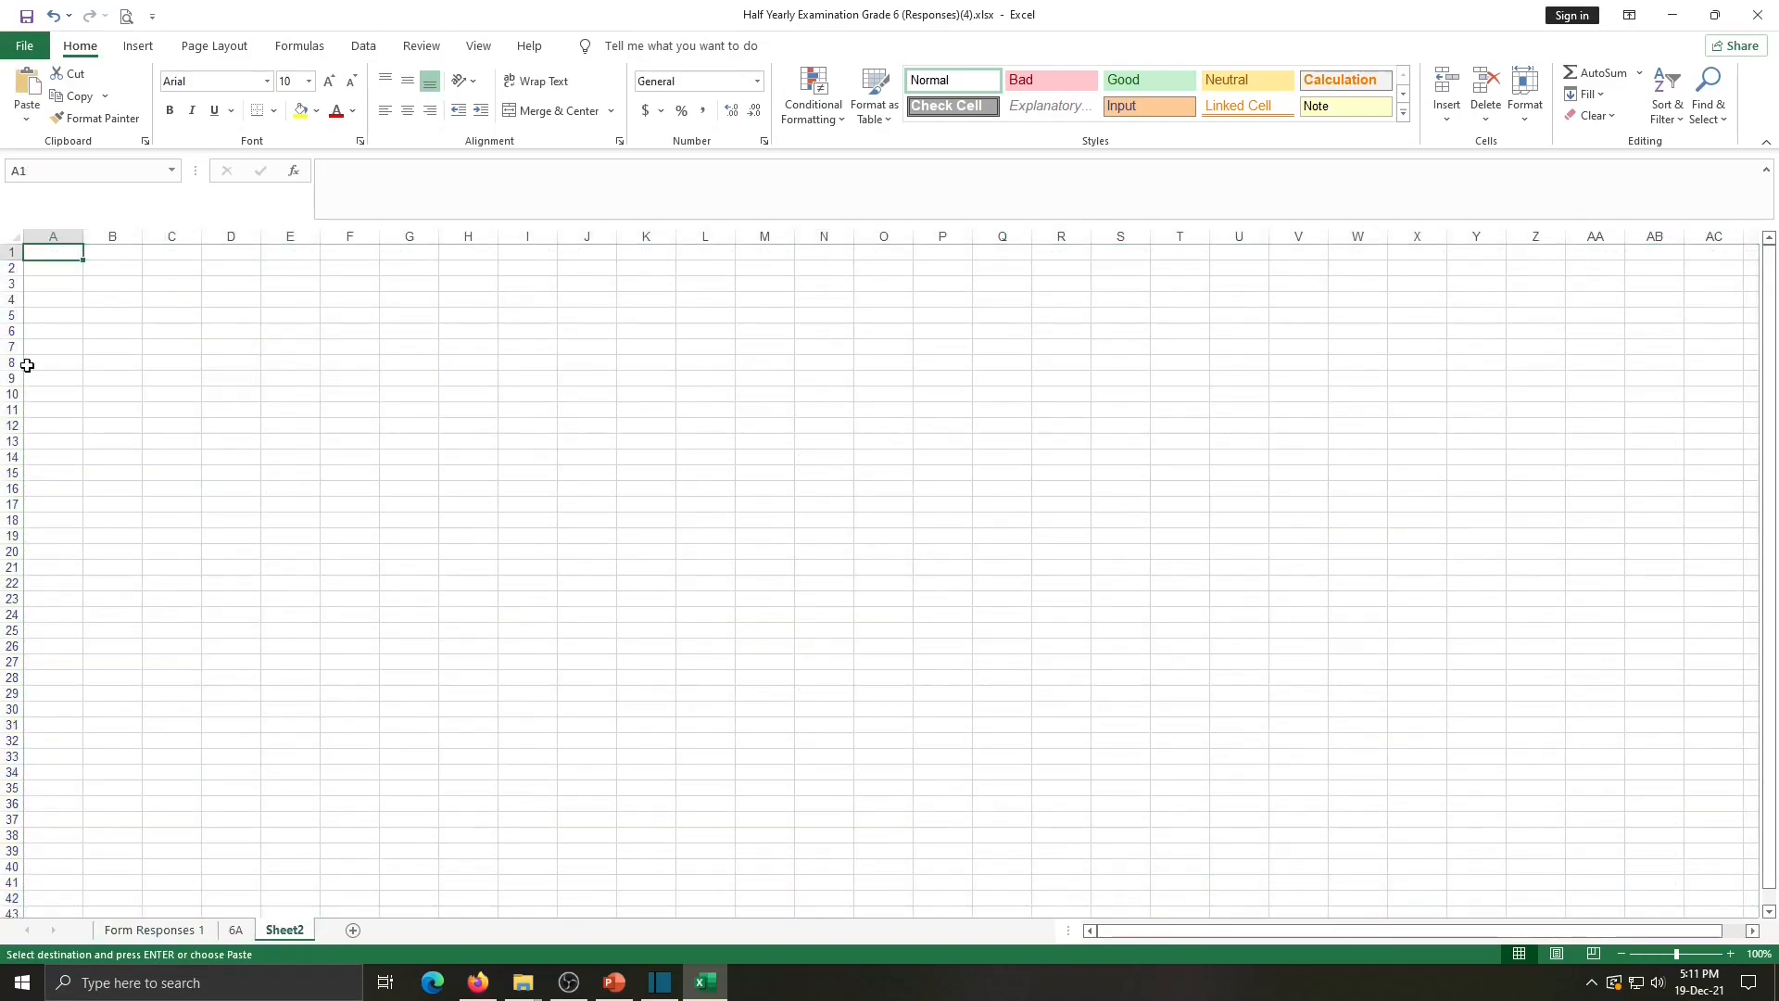
{"action": "left_click", "coordinate": [22, 237]}
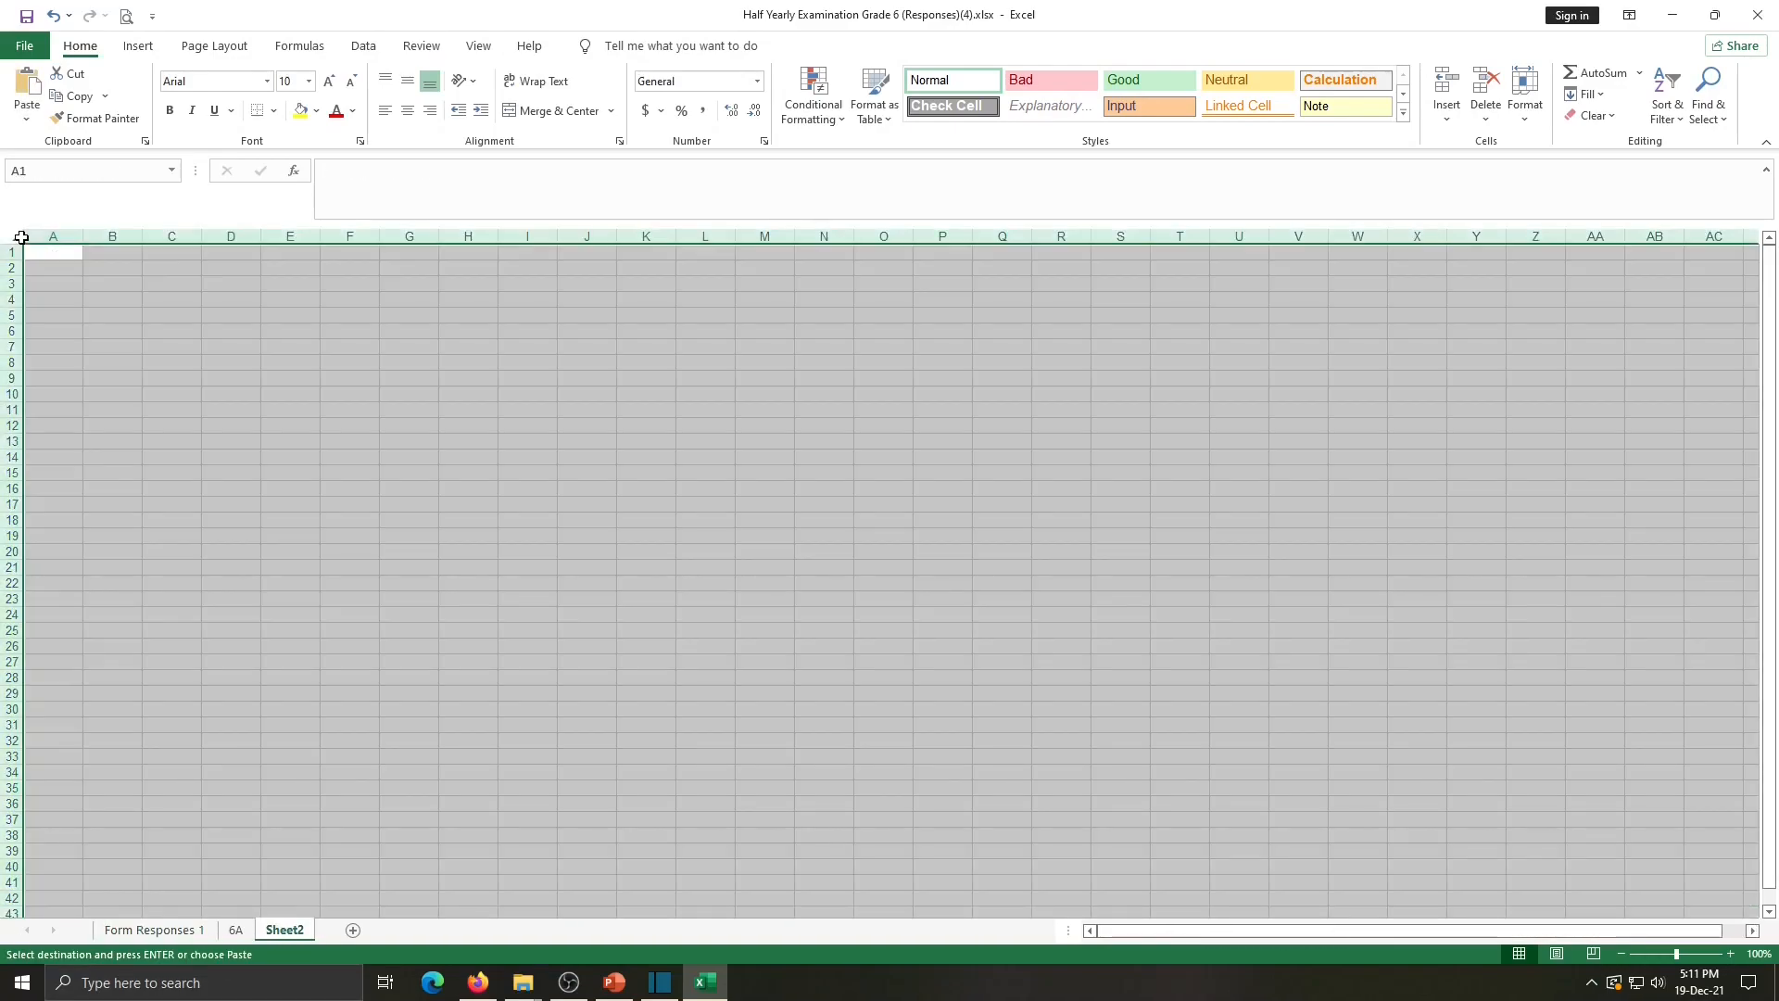
{"action": "key", "text": "ctrl+v"}
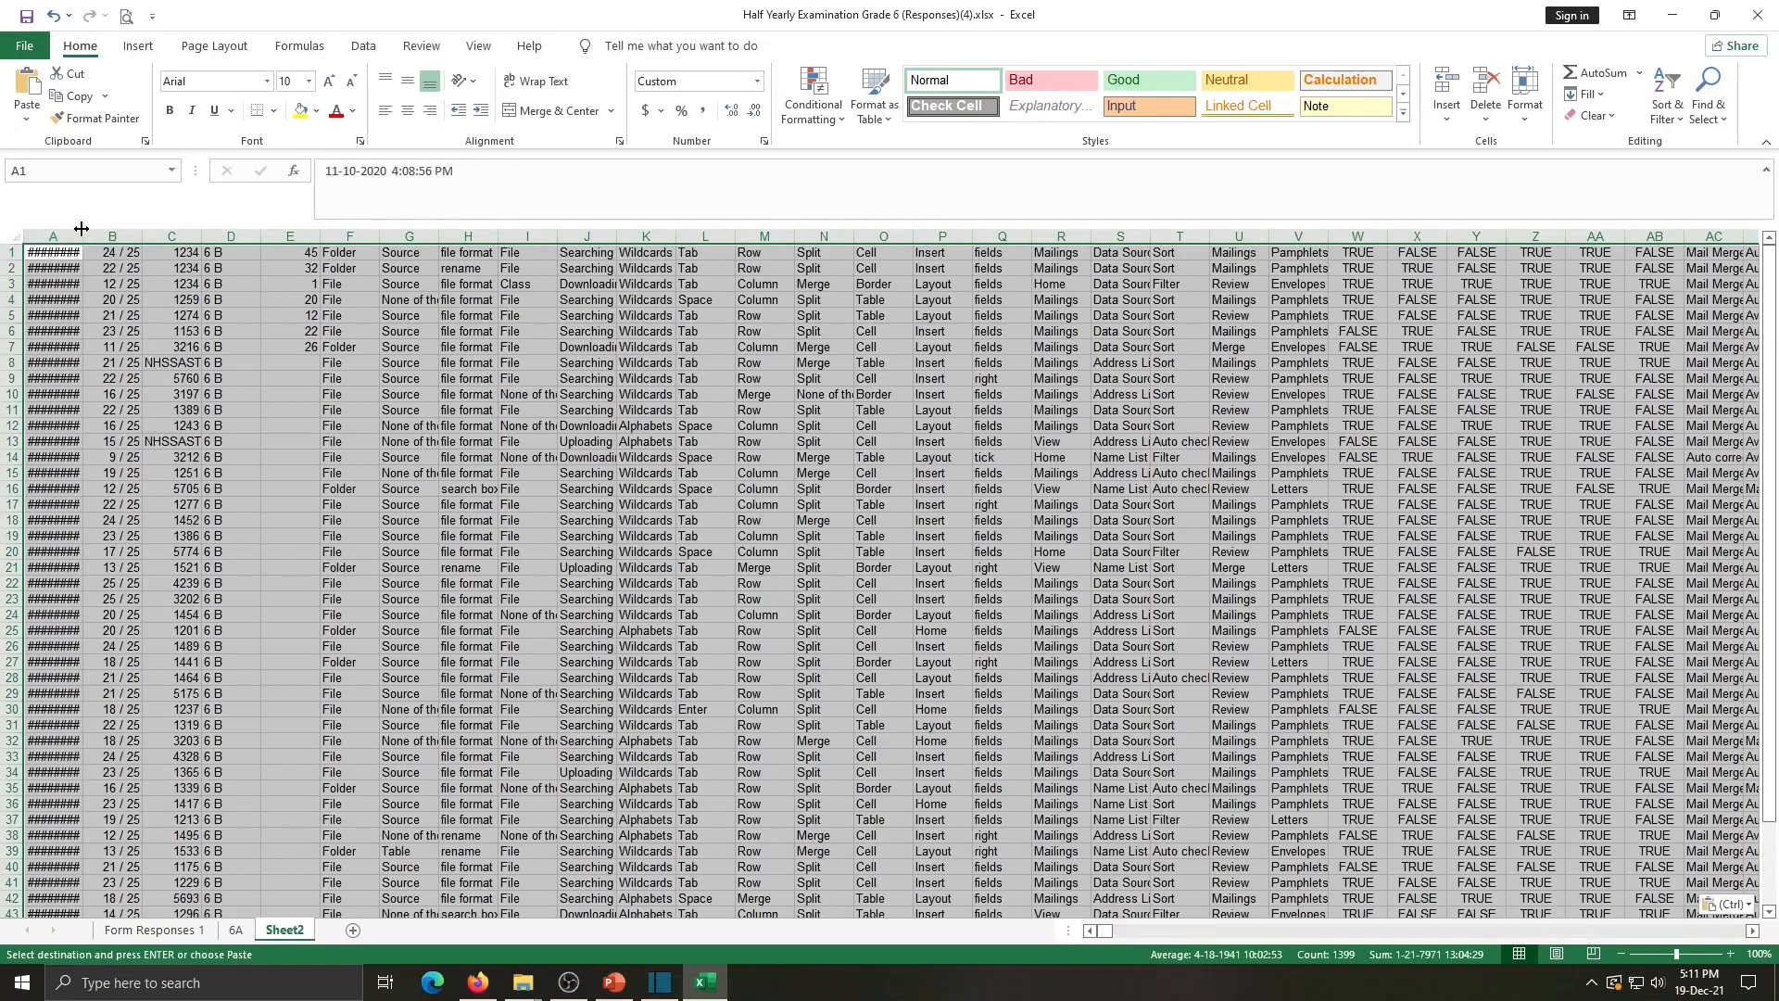
{"action": "double_click", "coordinate": [82, 228]}
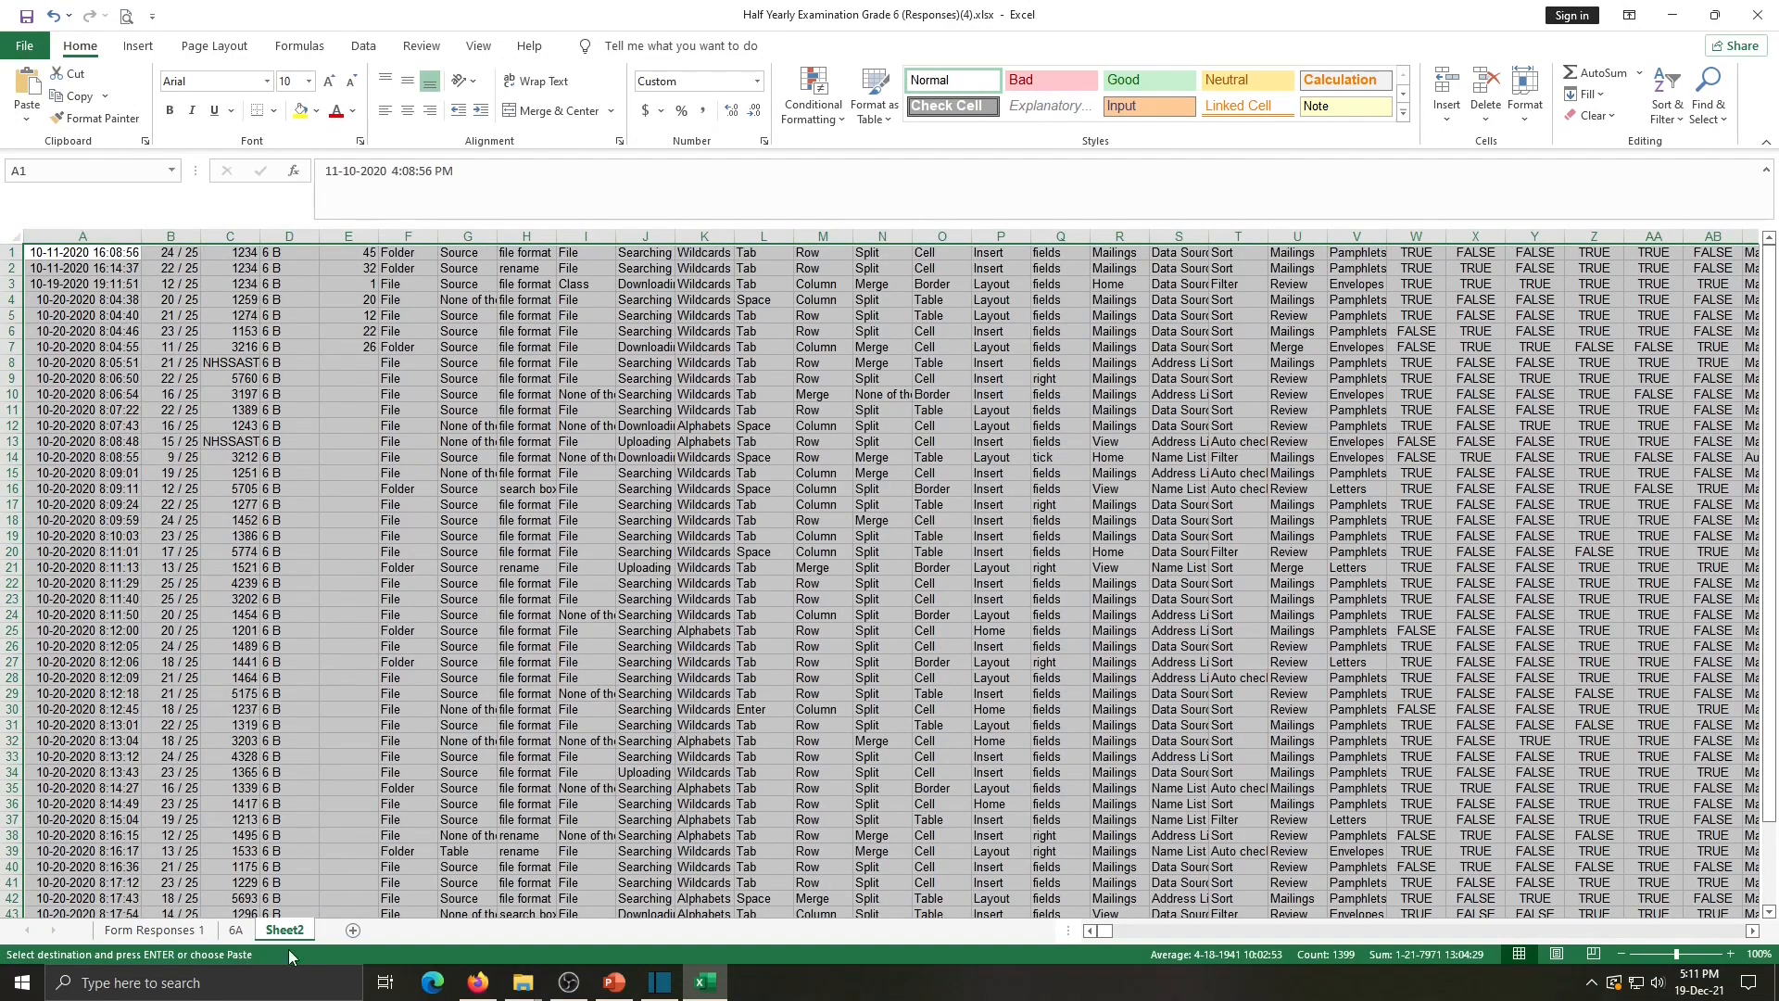
- Add four more blank worksheets after Sheet2 for the remaining divisions
{"action": "left_click", "coordinate": [357, 930]}
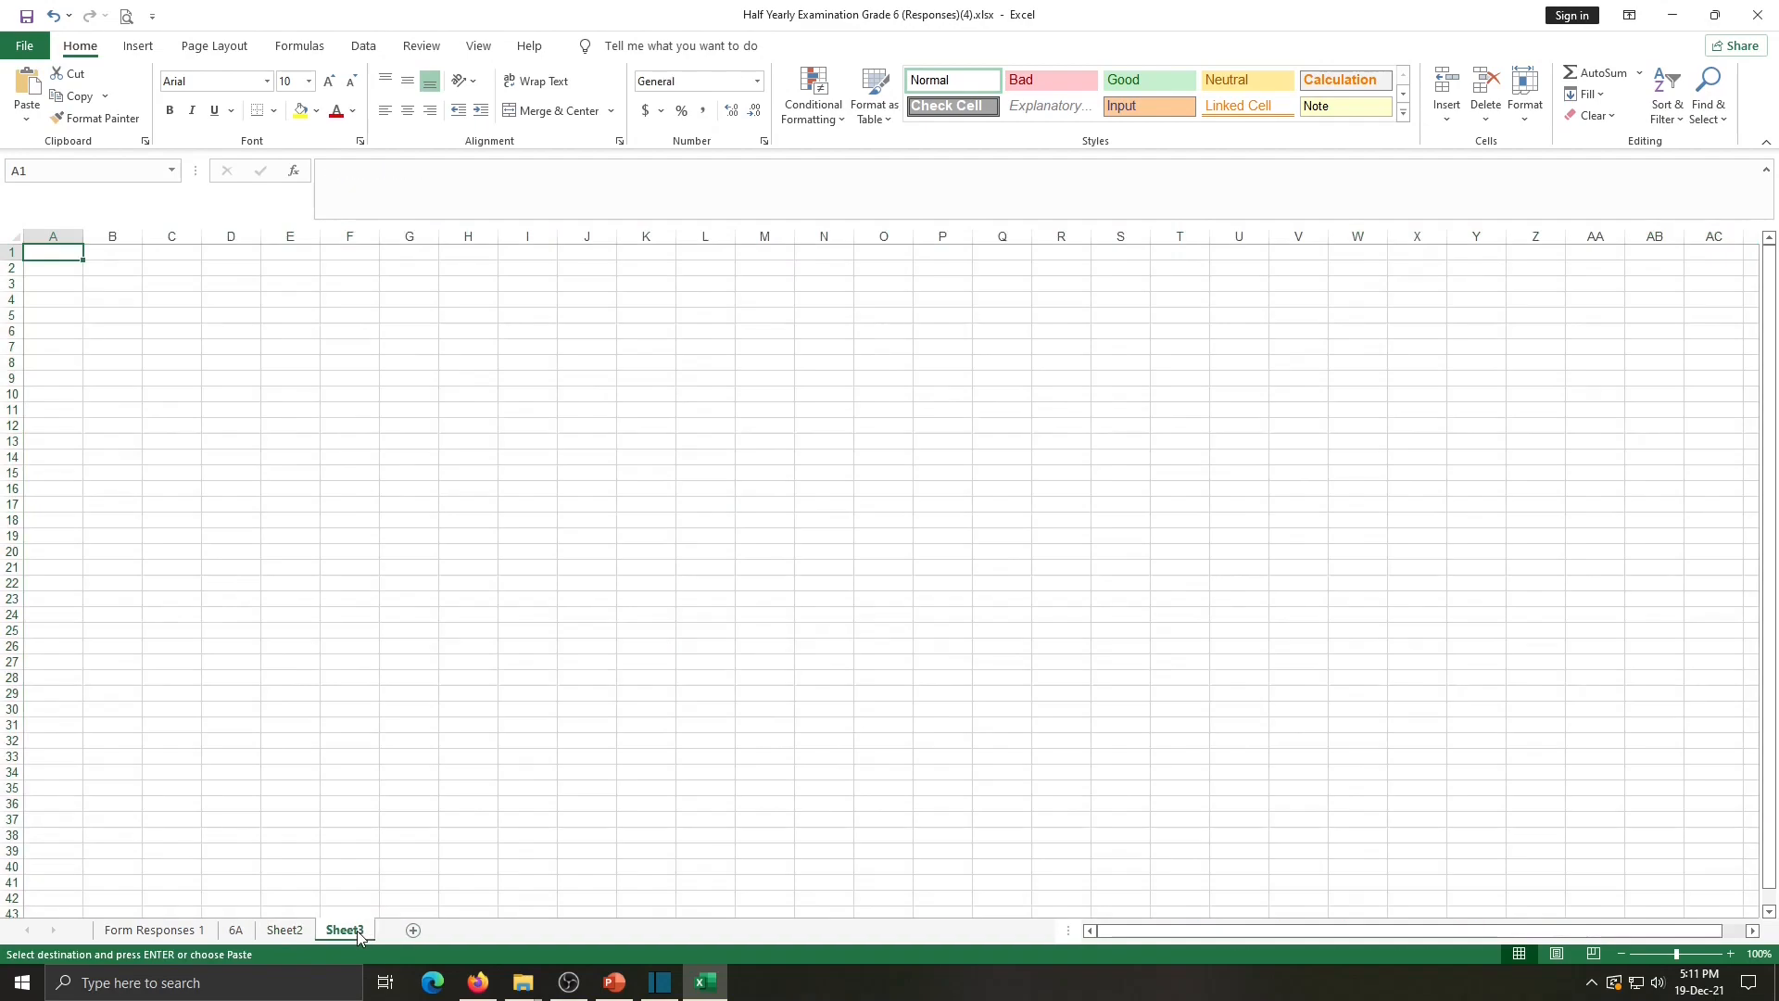
{"action": "left_click", "coordinate": [417, 931]}
{"action": "left_click", "coordinate": [473, 930]}
{"action": "left_click", "coordinate": [530, 931]}
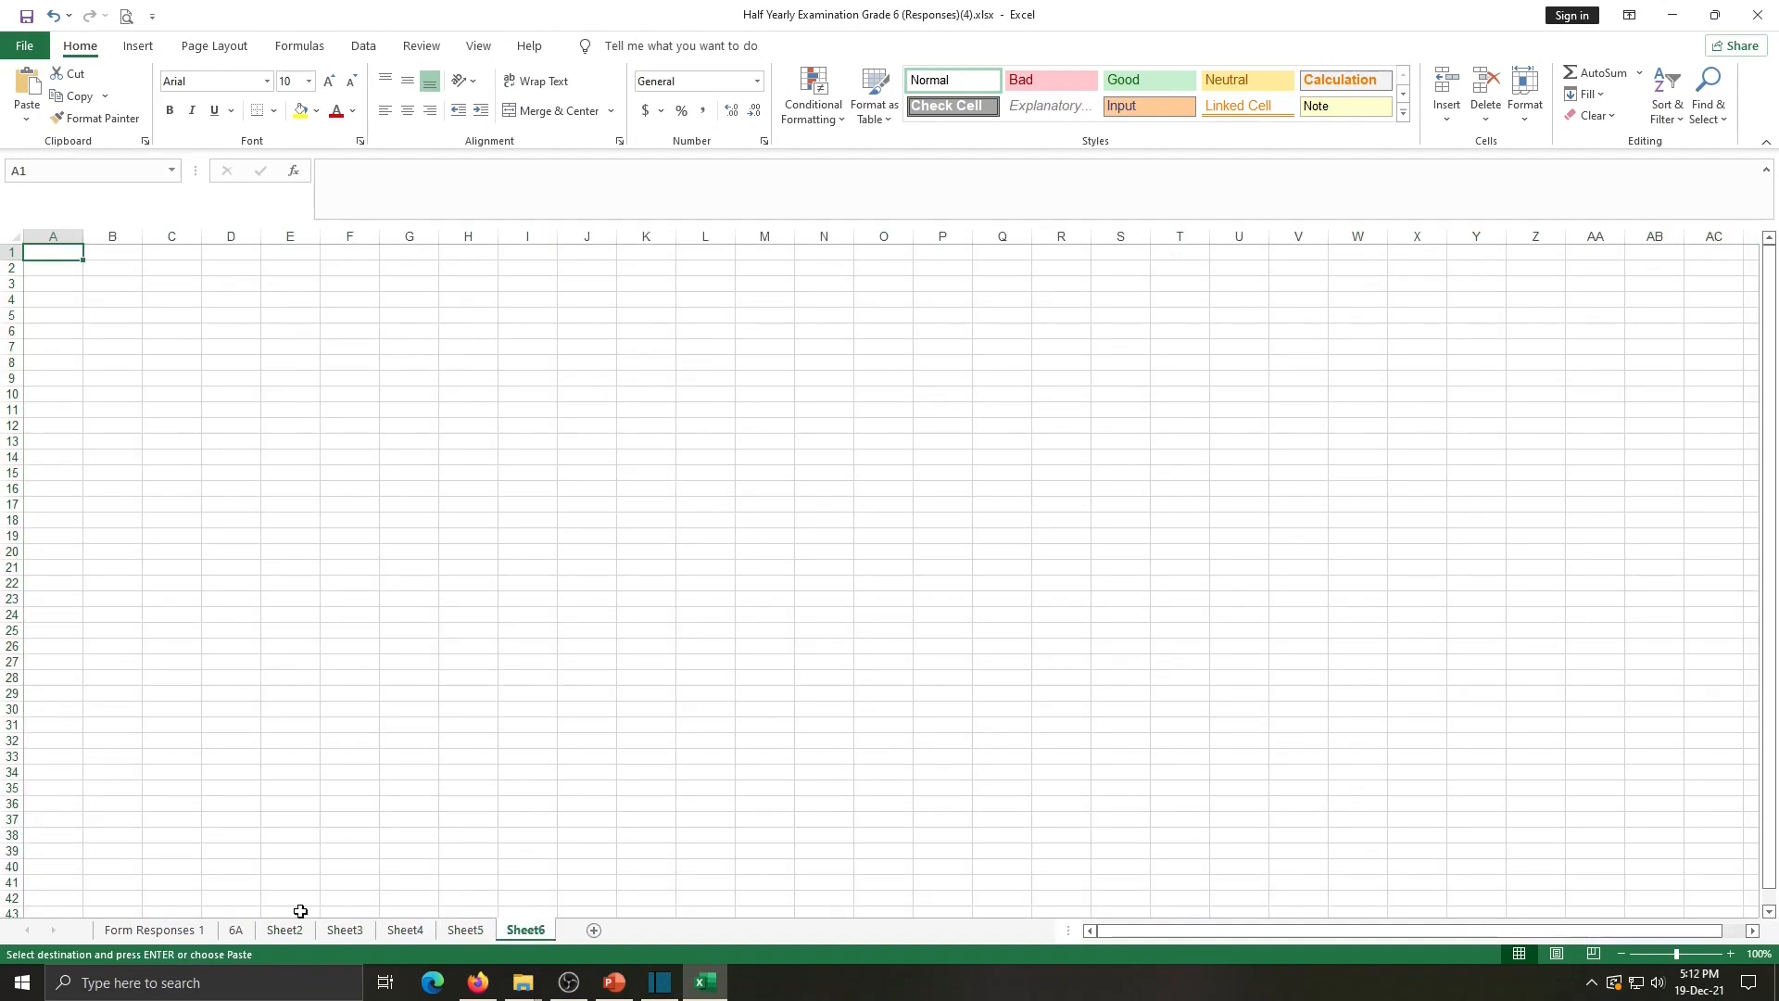
- Rename Sheet2, which holds the 6 B rows, as "6 B" and move on to Sheet3
{"action": "right_click", "coordinate": [276, 936]}
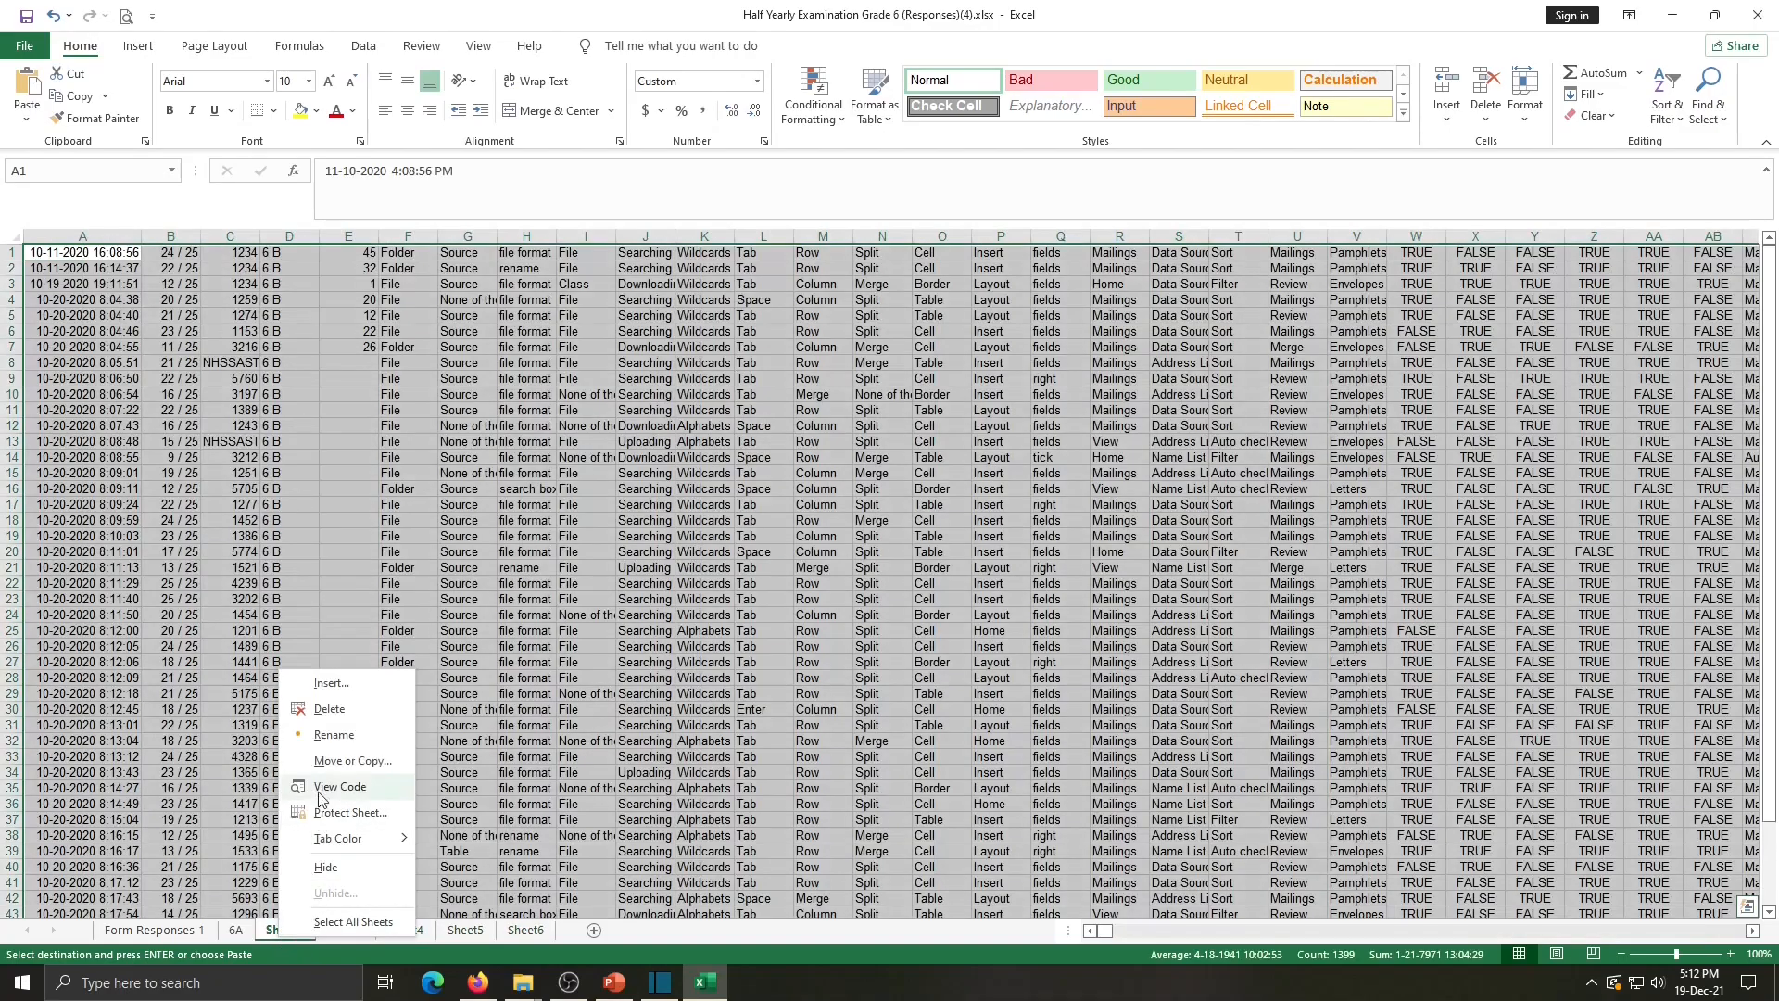
{"action": "left_click", "coordinate": [315, 736]}
{"action": "type", "text": "6 B"}
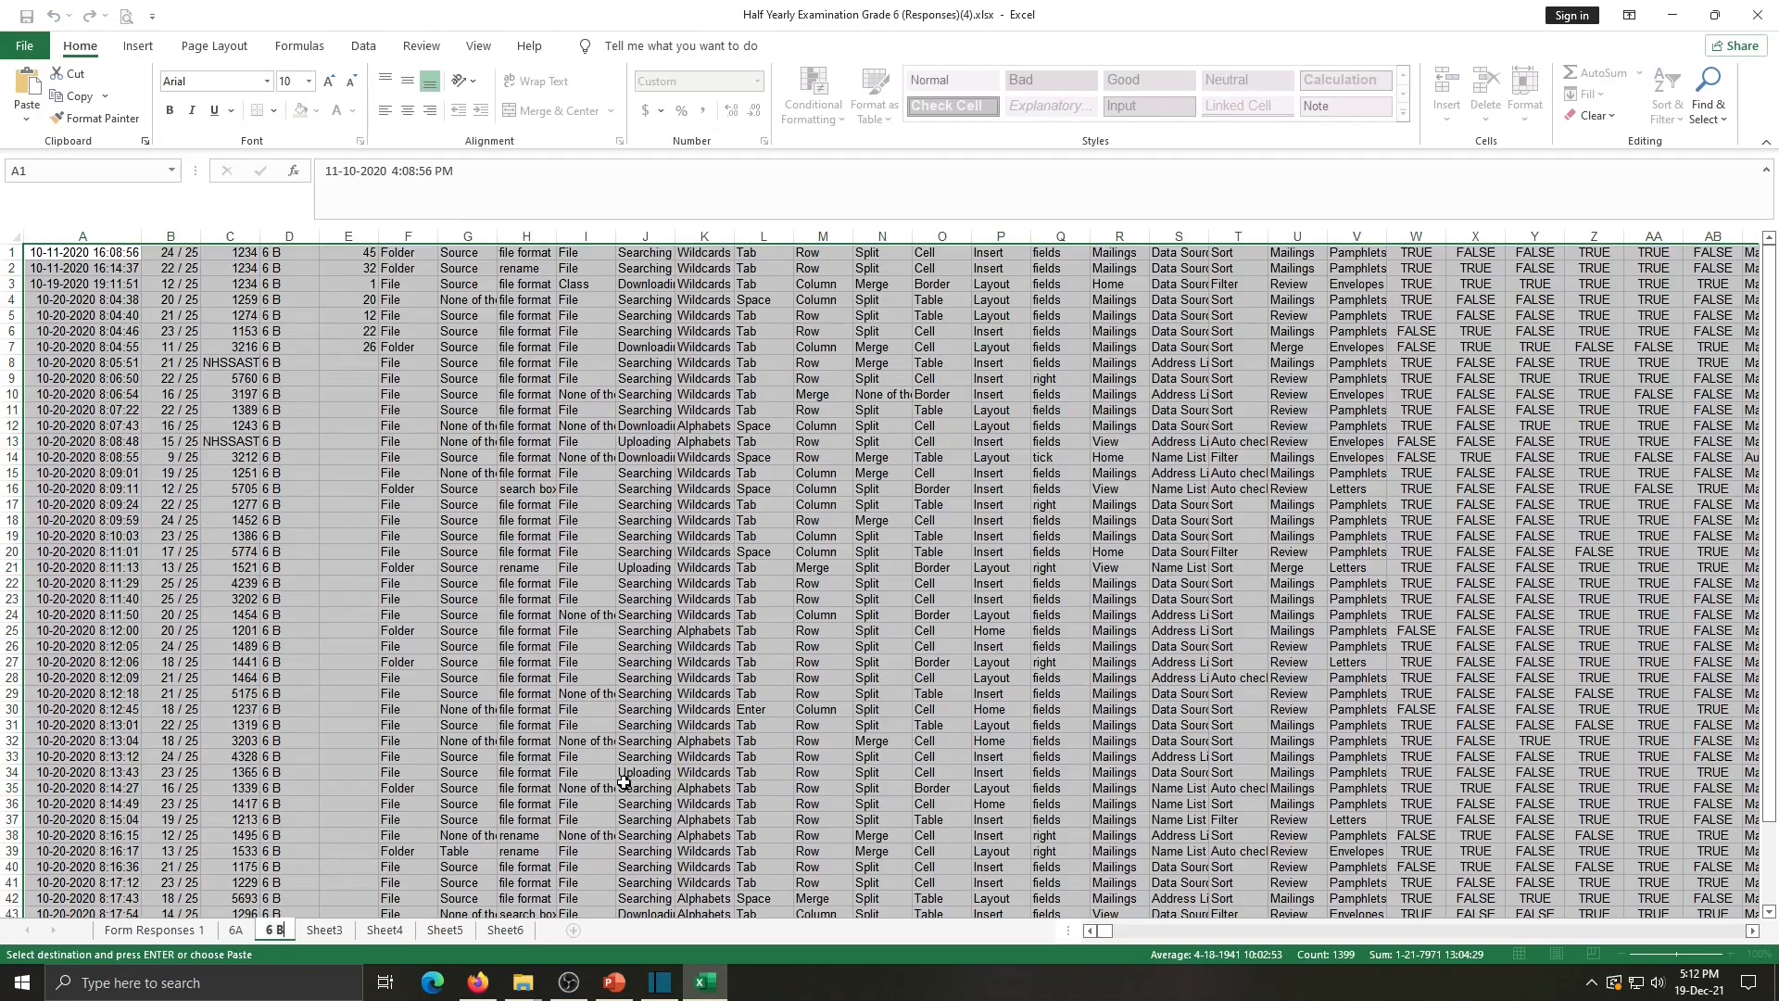
{"action": "left_click", "coordinate": [325, 929]}
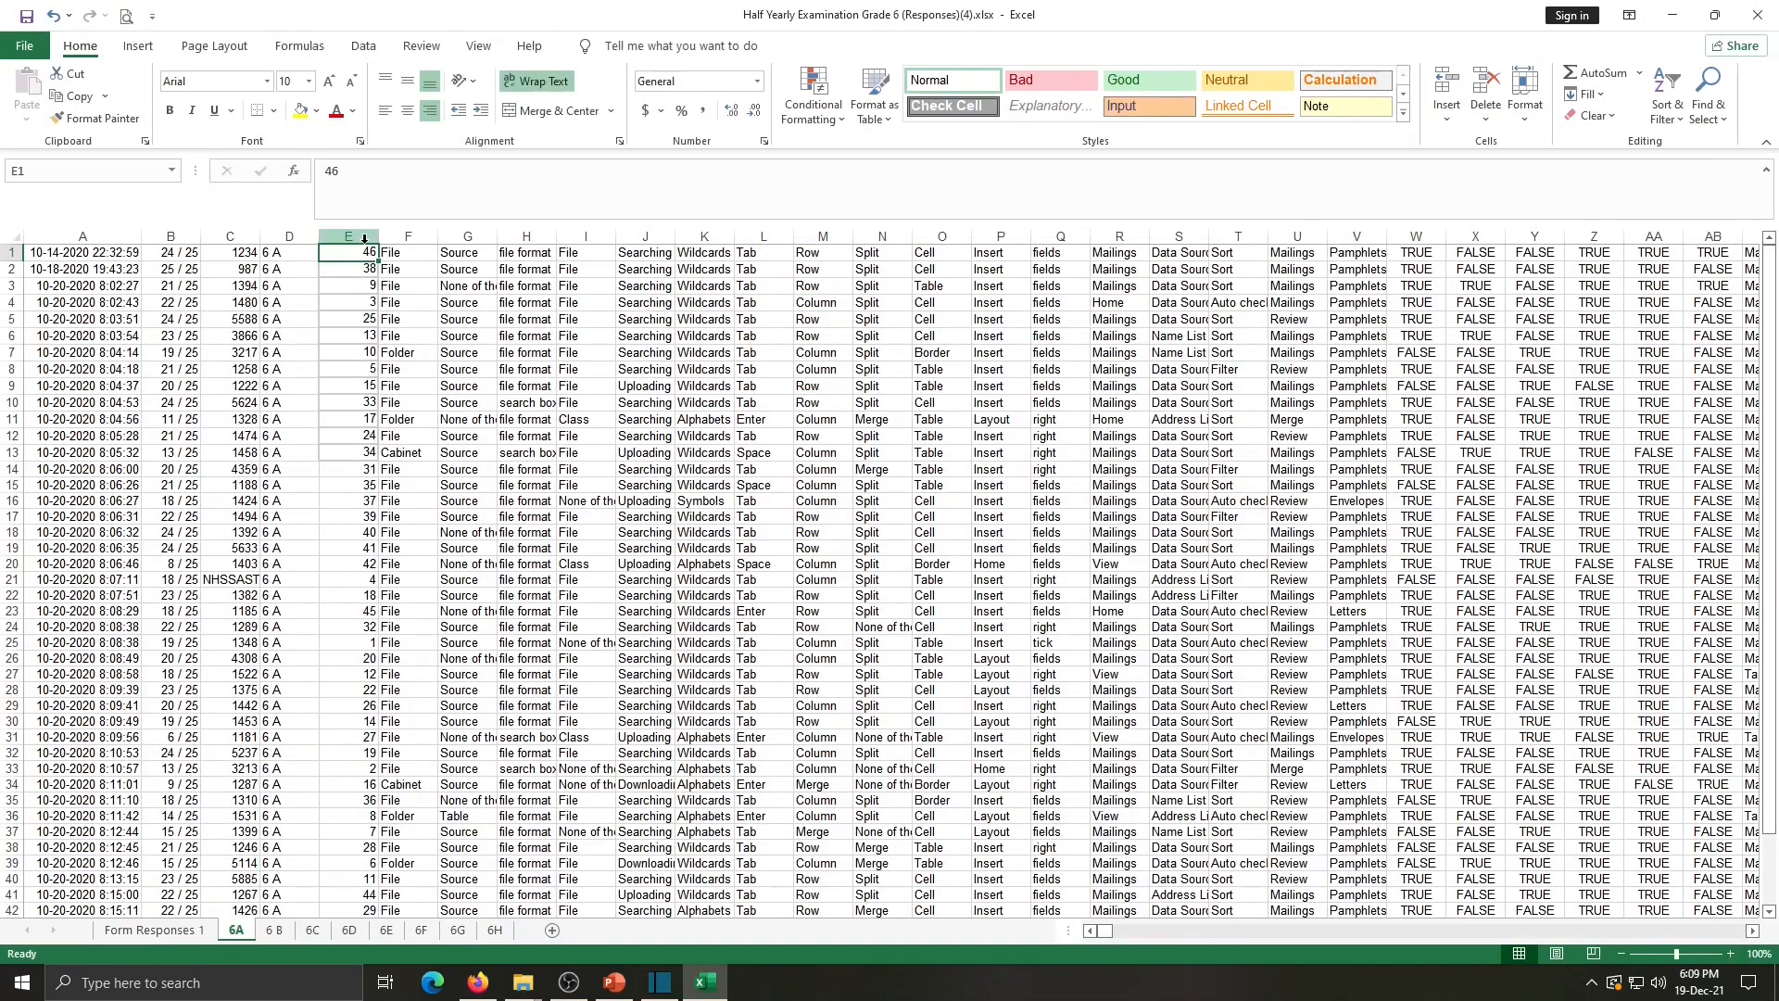
- Sort the 6A sheet by the roll numbers in column E from smallest to largest, expanding the selection to the neighbouring data
{"action": "mouse_move", "coordinate": [357, 252]}
{"action": "left_mouse_down"}
{"action": "mouse_move", "coordinate": [336, 873]}
{"action": "mouse_move", "coordinate": [350, 906]}
{"action": "mouse_move", "coordinate": [357, 256]}
{"action": "mouse_move", "coordinate": [356, 918]}
{"action": "mouse_move", "coordinate": [357, 879]}
{"action": "left_mouse_up"}
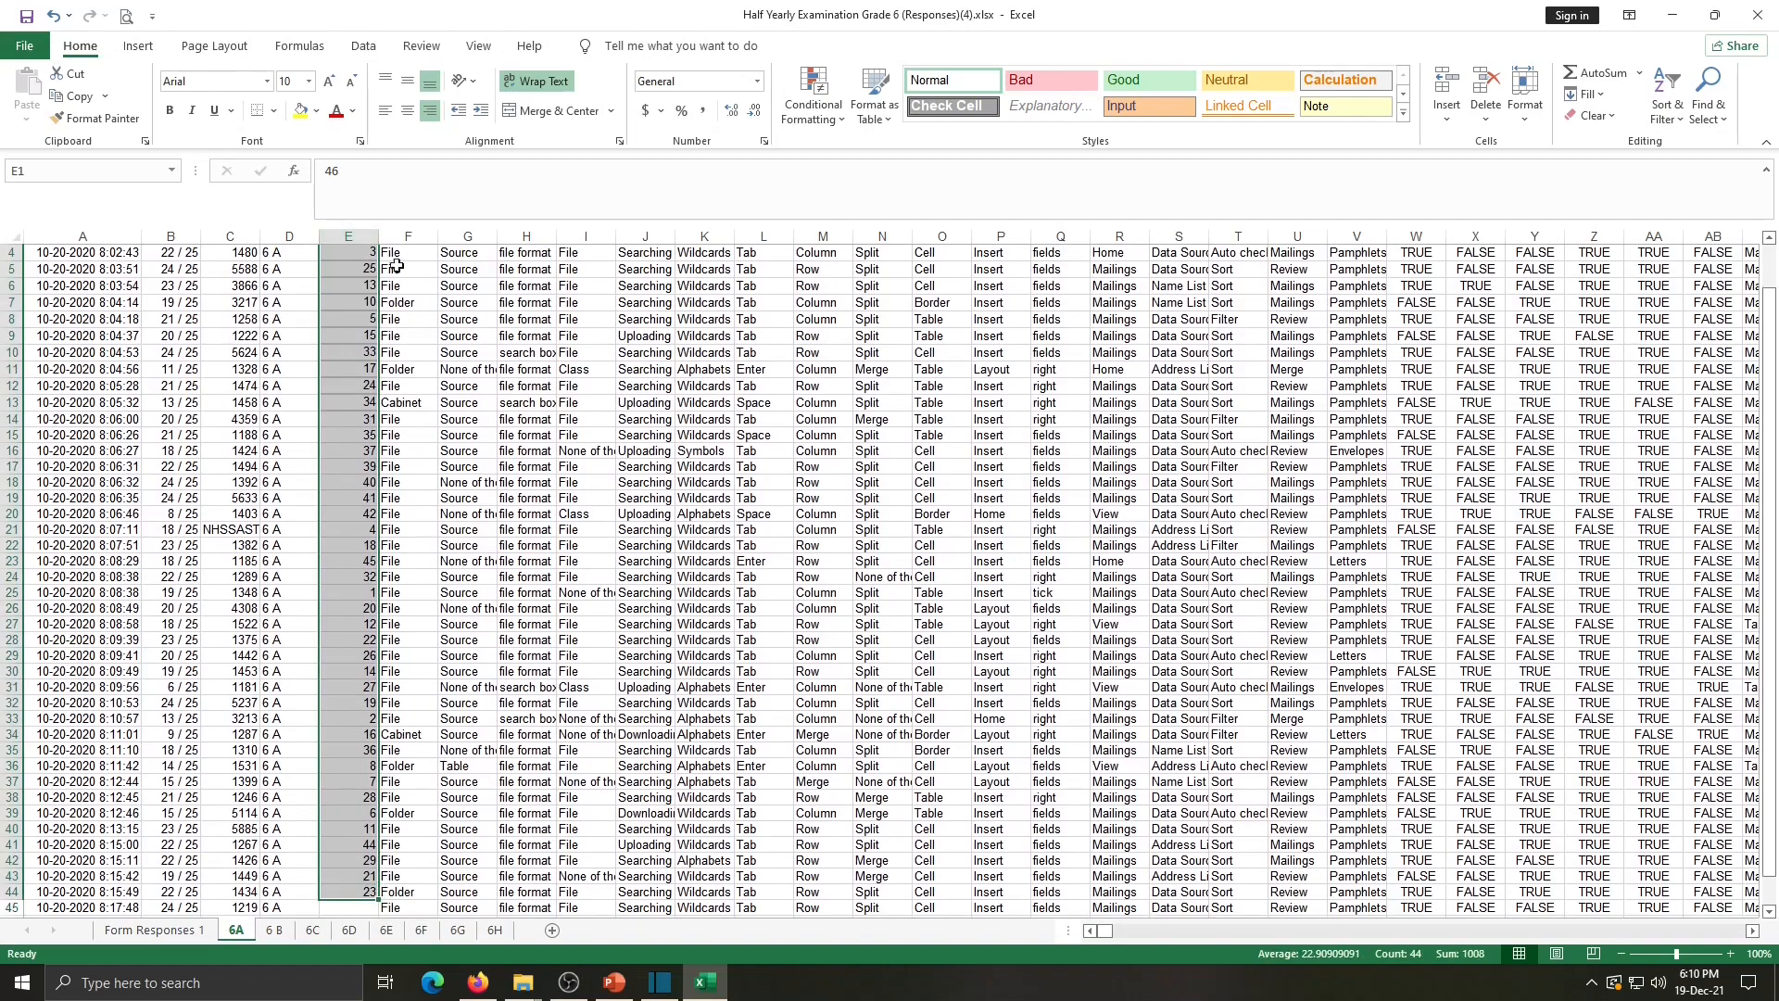
{"action": "left_click", "coordinate": [1678, 124]}
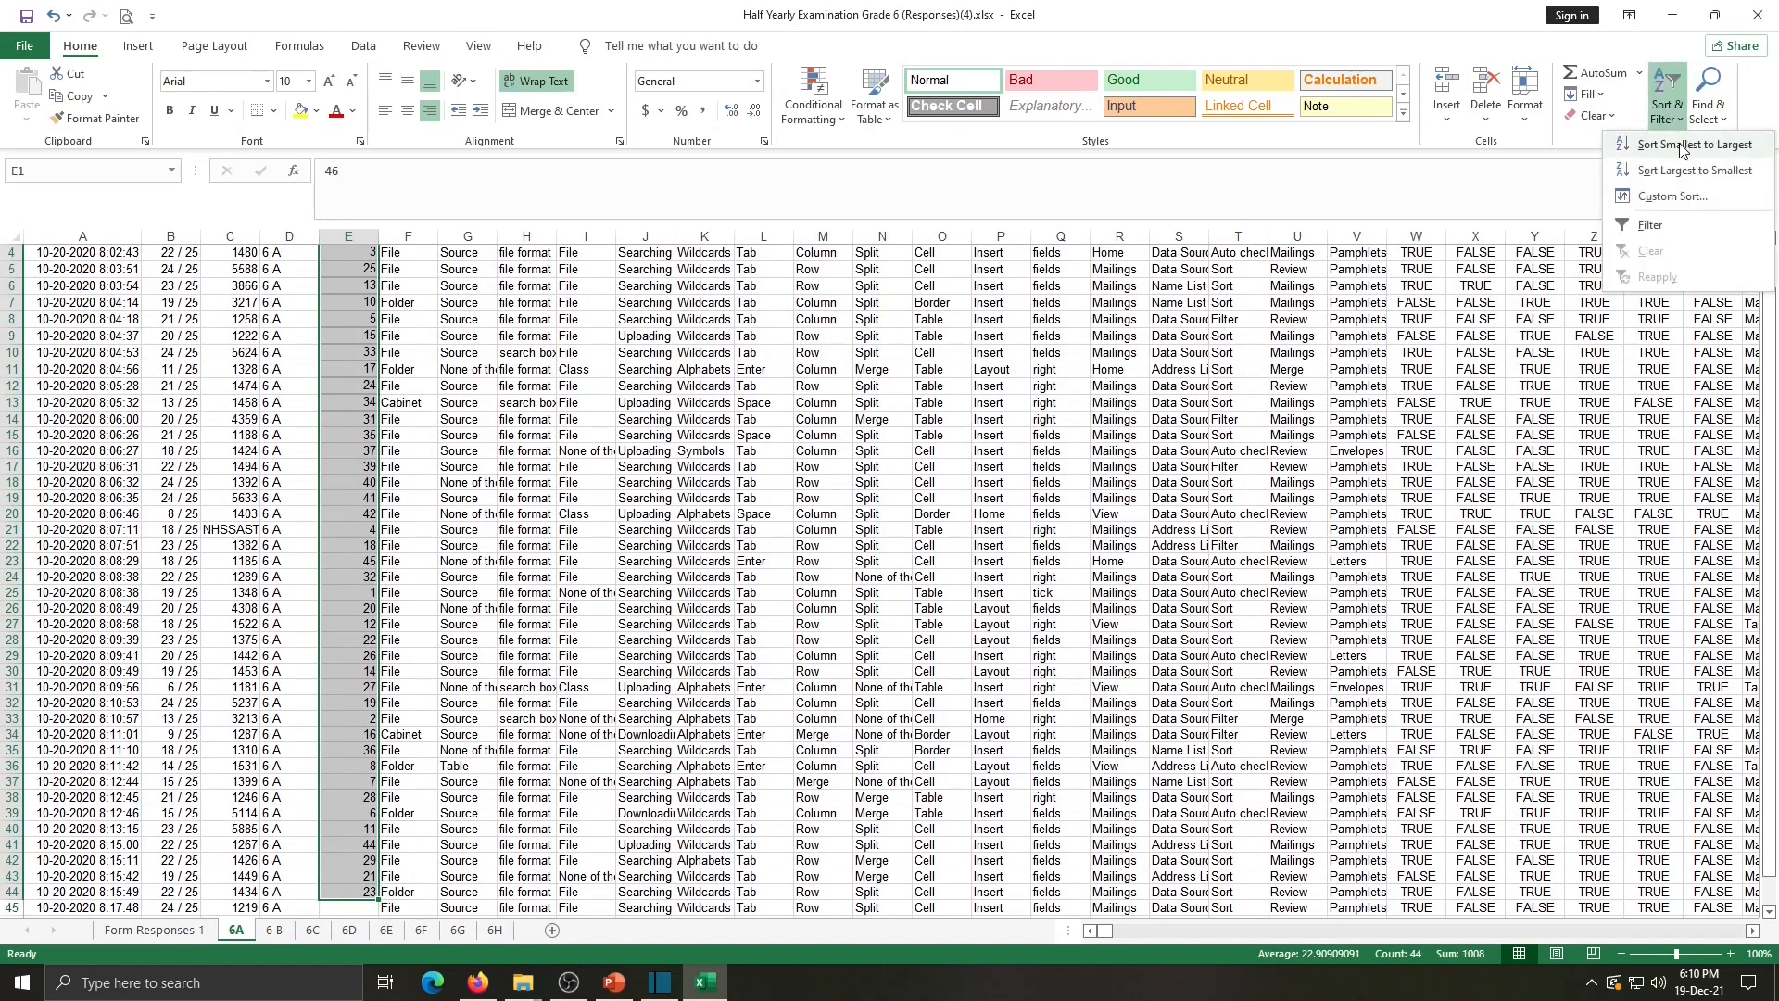
{"action": "left_click", "coordinate": [1681, 147]}
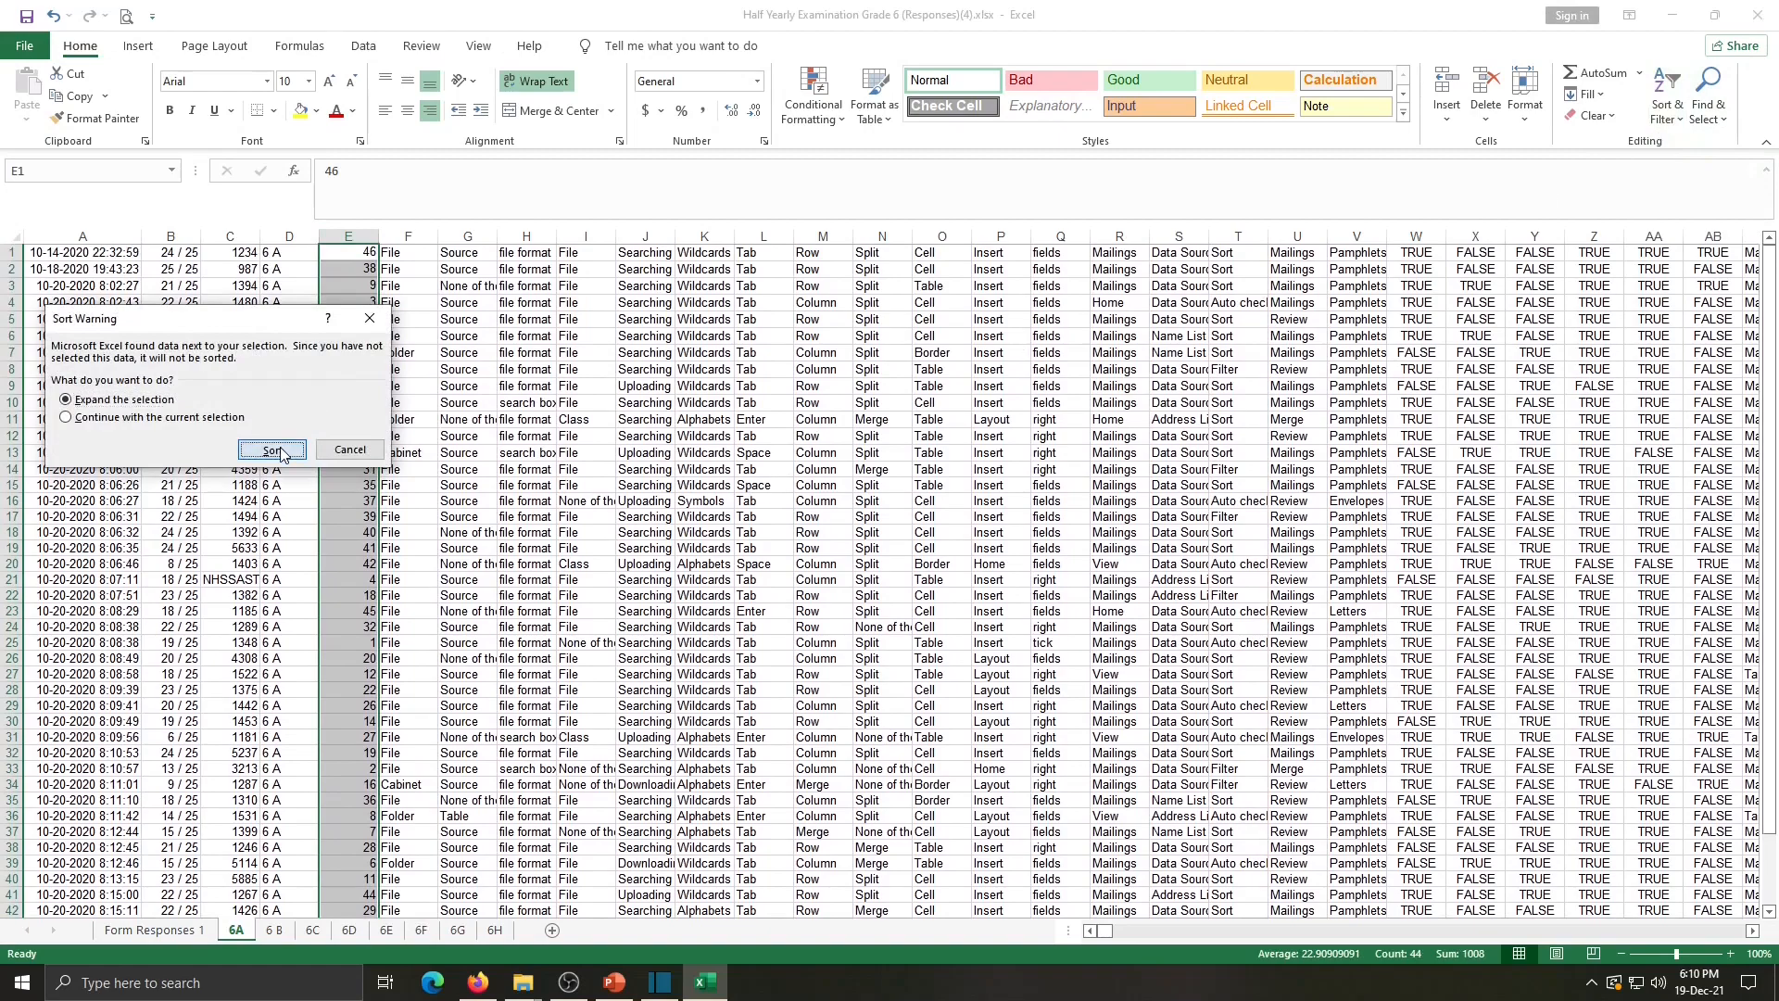
{"action": "left_click", "coordinate": [271, 450]}
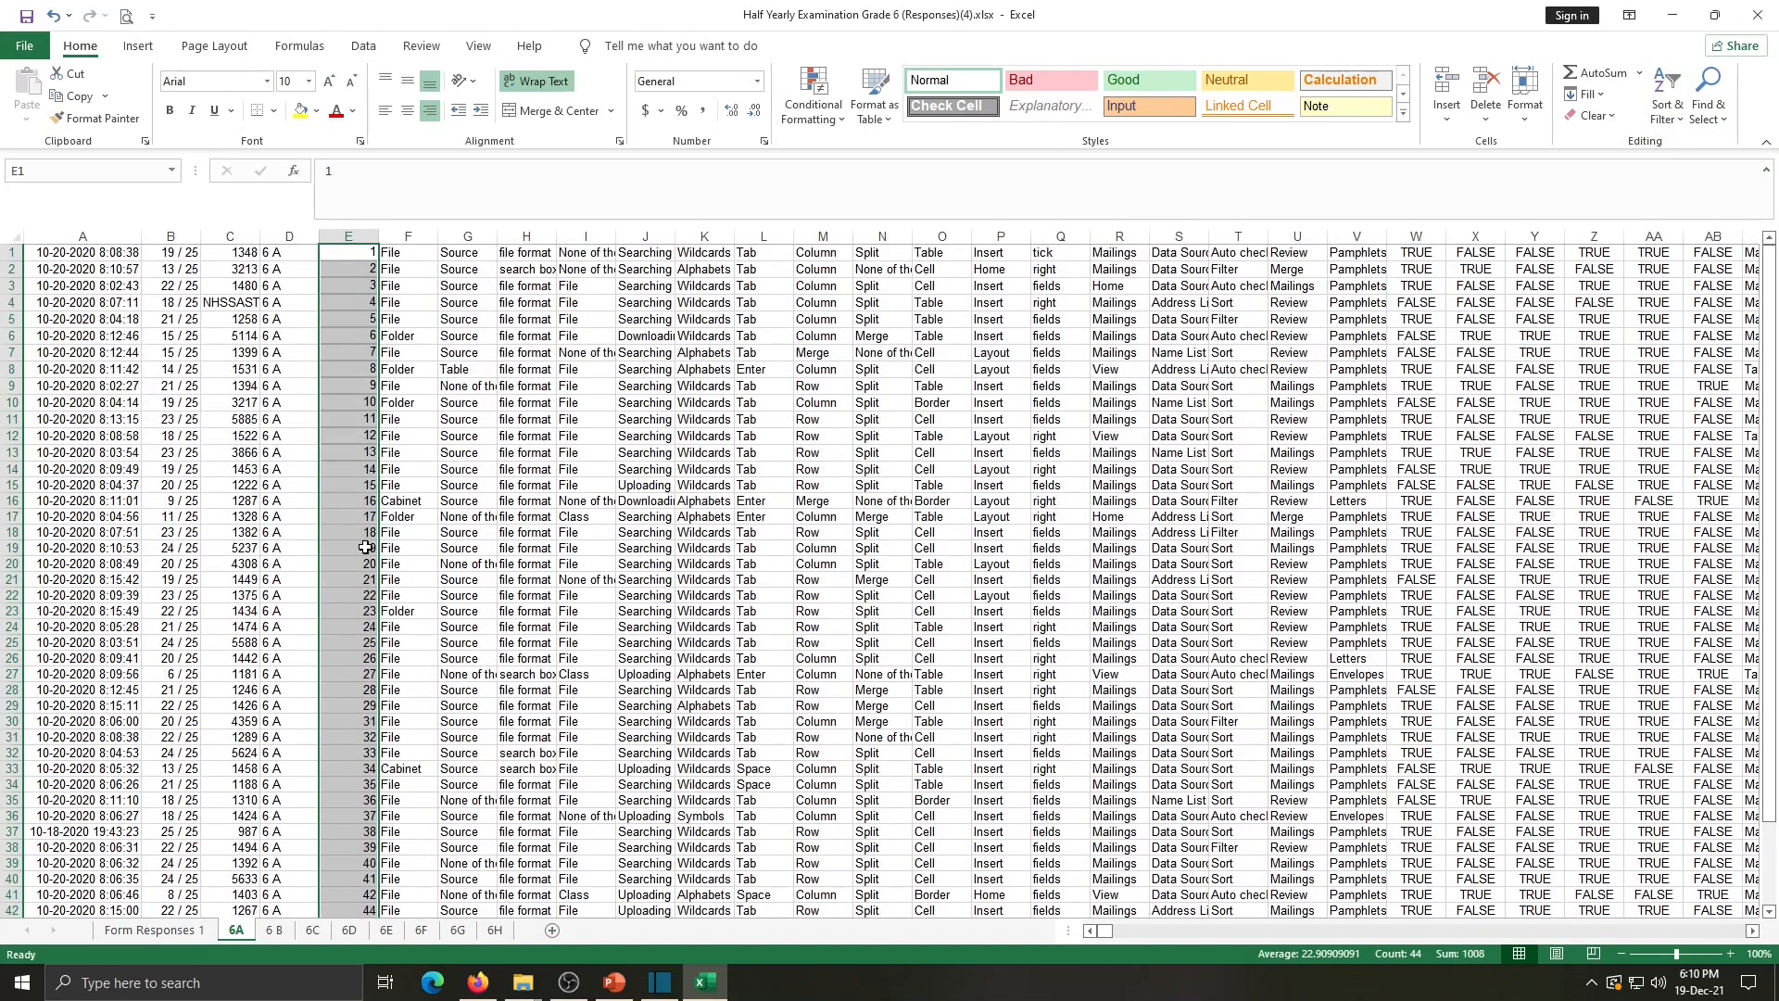